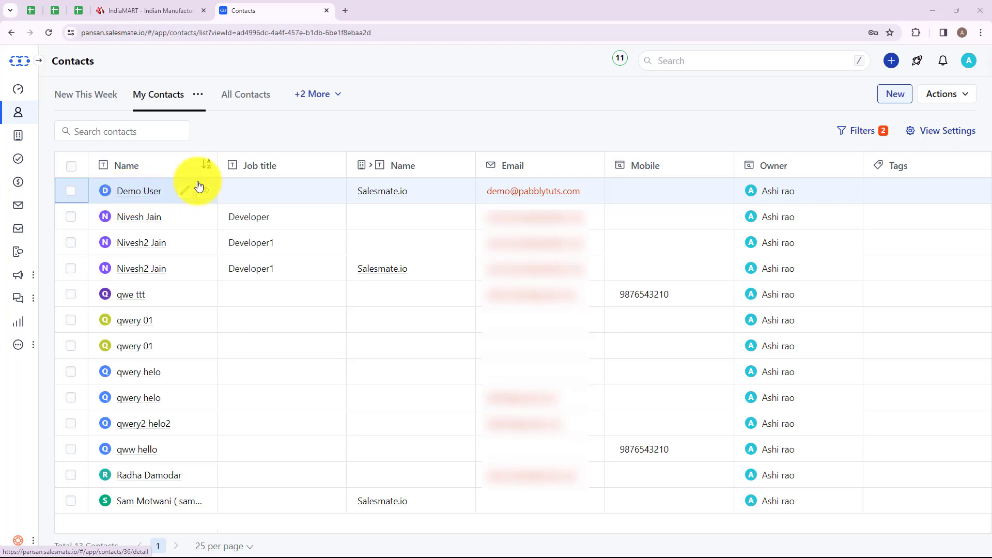
Open the pabbly.com/connect/ website in a new browser tab.
click(345, 11)
click(341, 33)
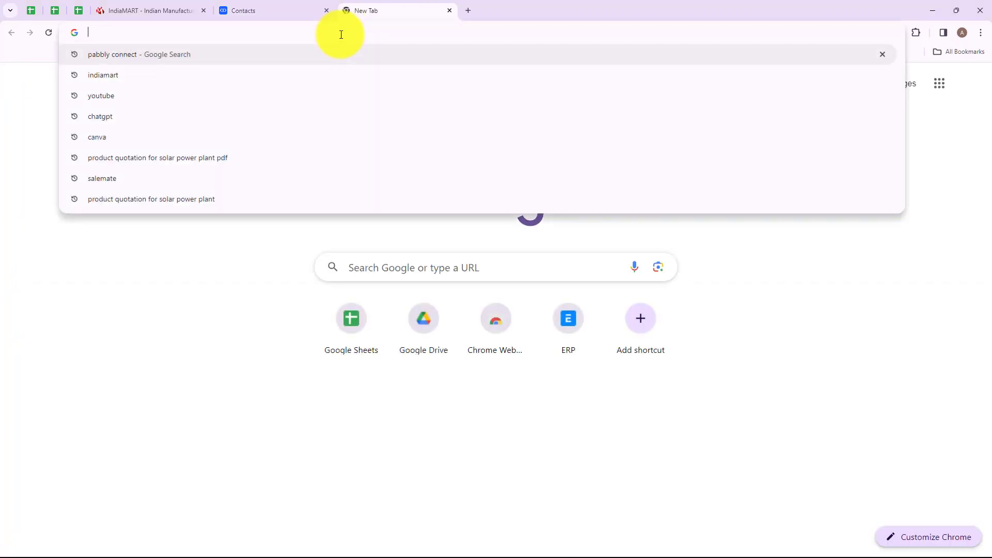
text(pabbly)
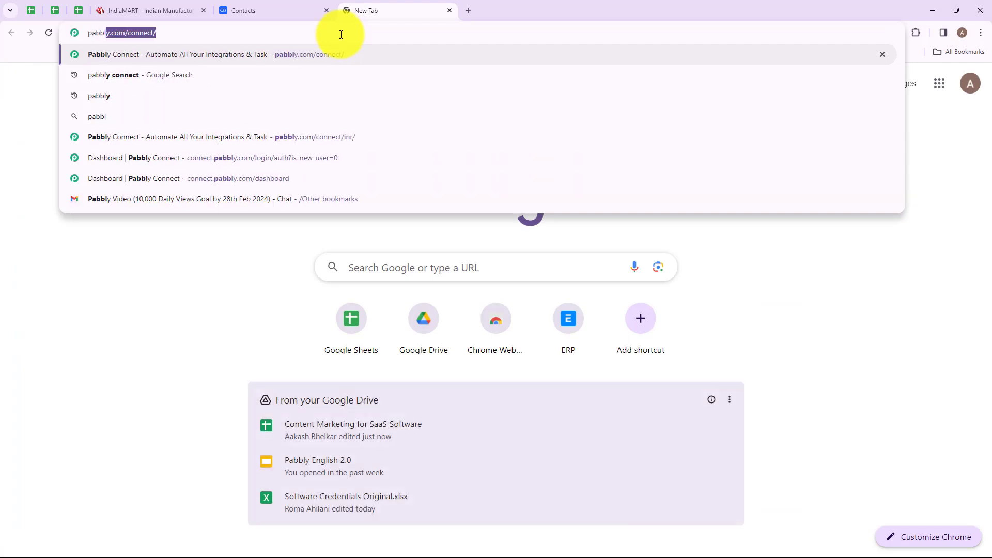
text(.com/)
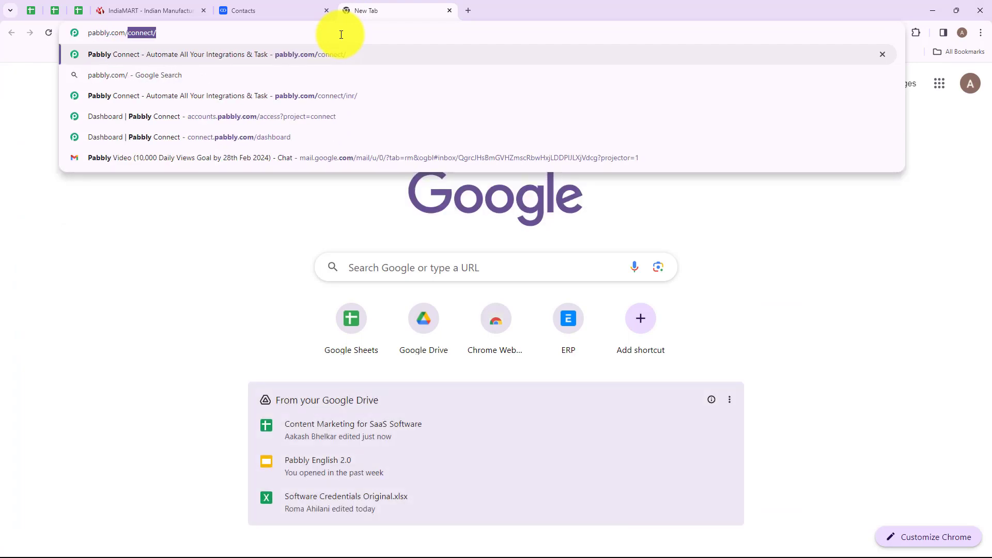
text(connect/)
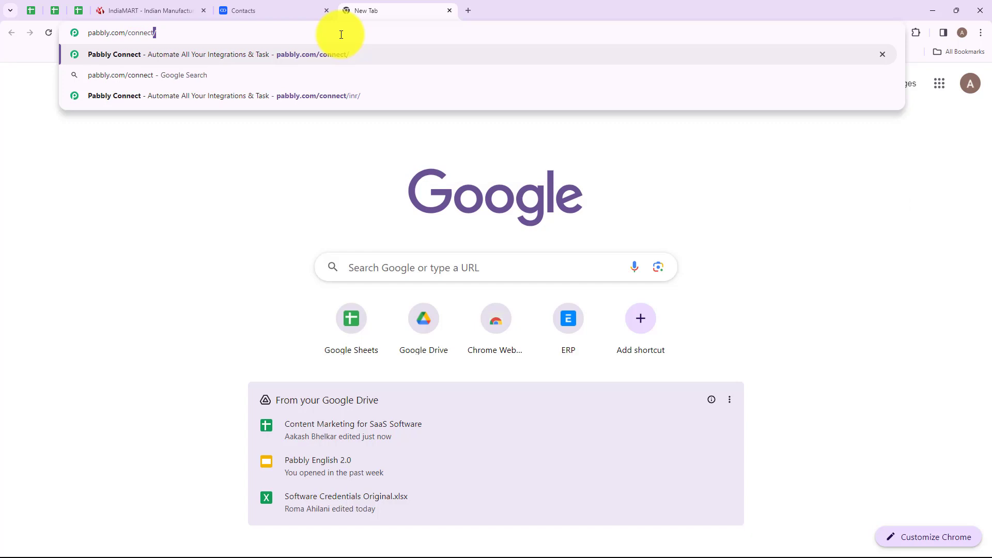
key(Return)
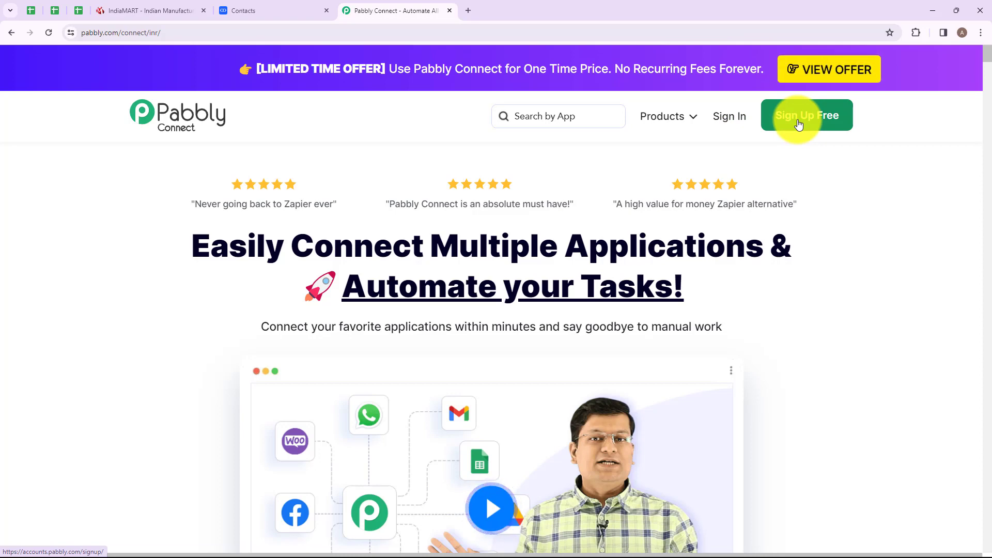
Sign in to Pabbly, open the Pabbly Connect dashboard and select the Automations for IndiaMart folder.
click(727, 122)
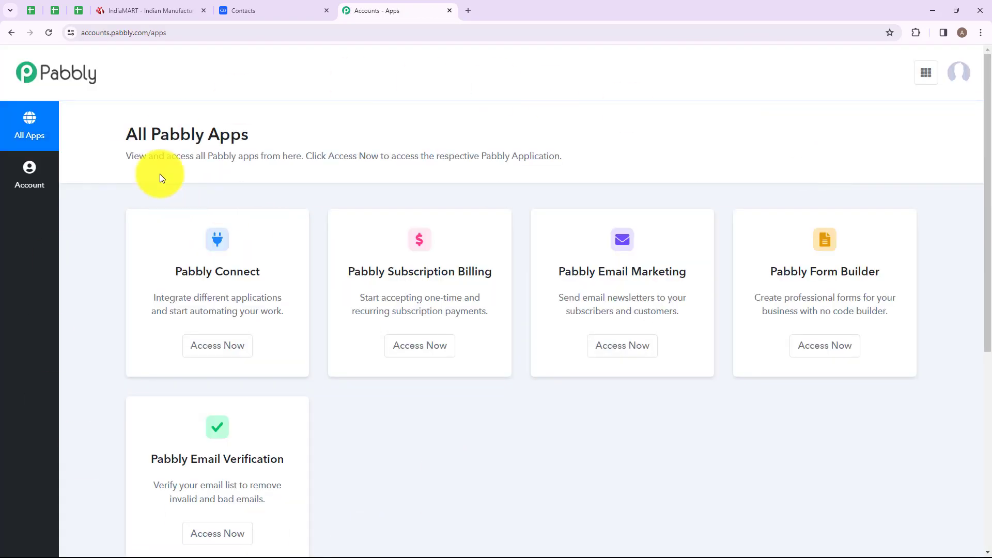
drag(126, 135, 260, 133)
click(304, 172)
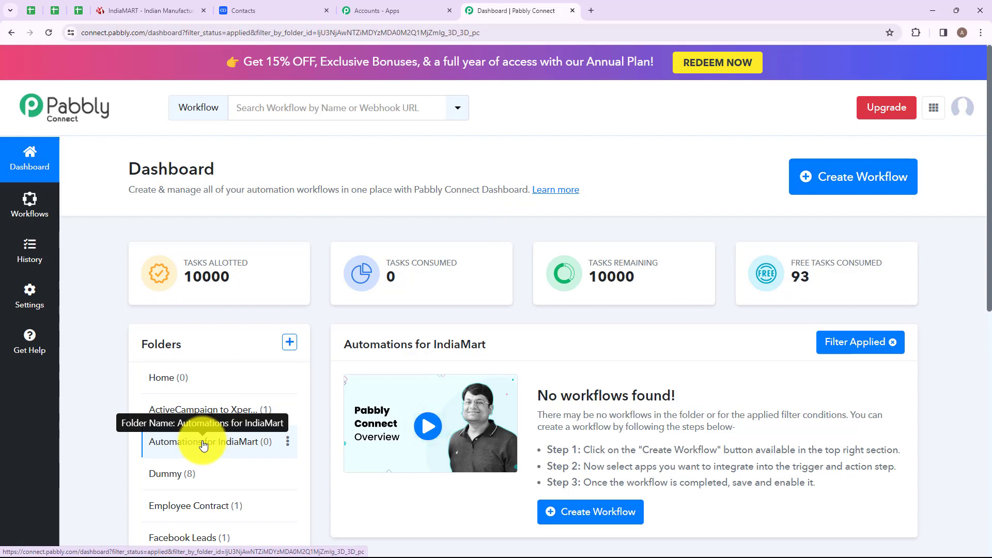
Create a workflow named "IndiaMART Automation" in the Automations for IndiaMart folder.
click(830, 180)
text(IndiaMART Automation)
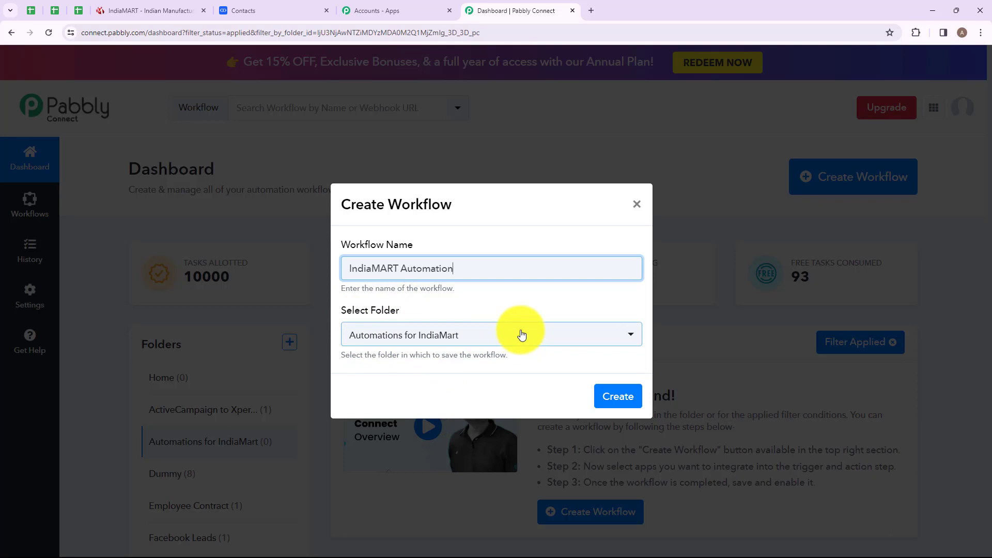
click(630, 335)
scroll(530, 181, down, 3)
scroll(514, 215, down, 2)
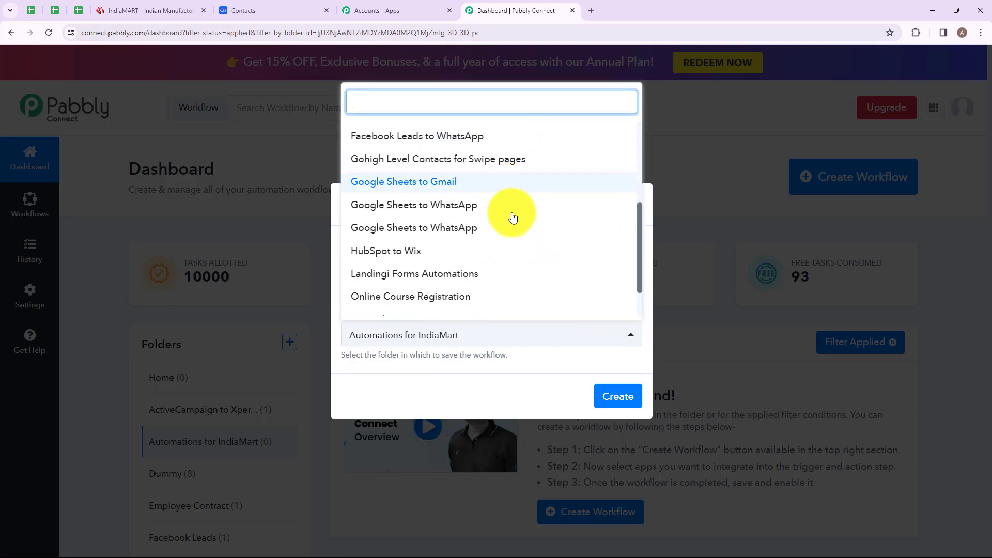
scroll(512, 255, up, 5)
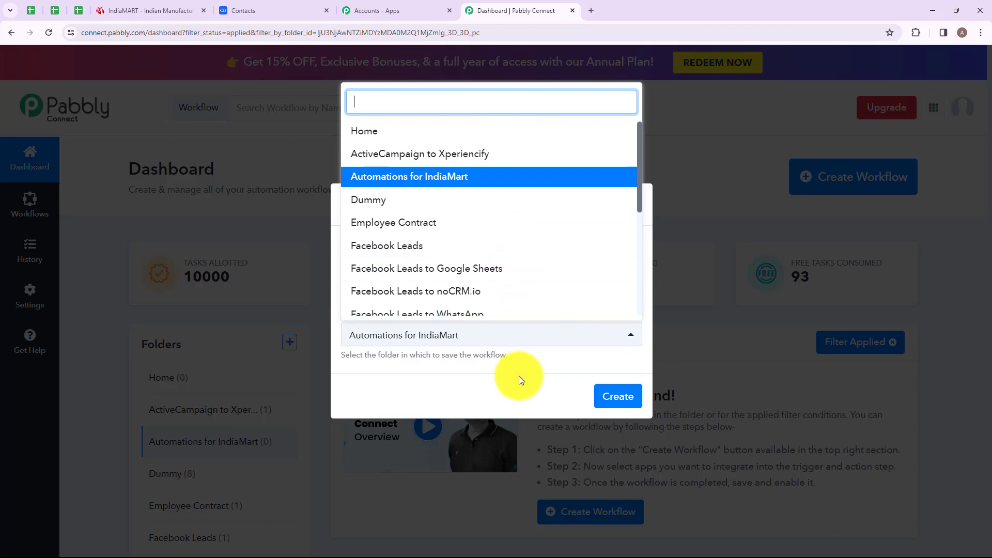
click(526, 355)
click(617, 397)
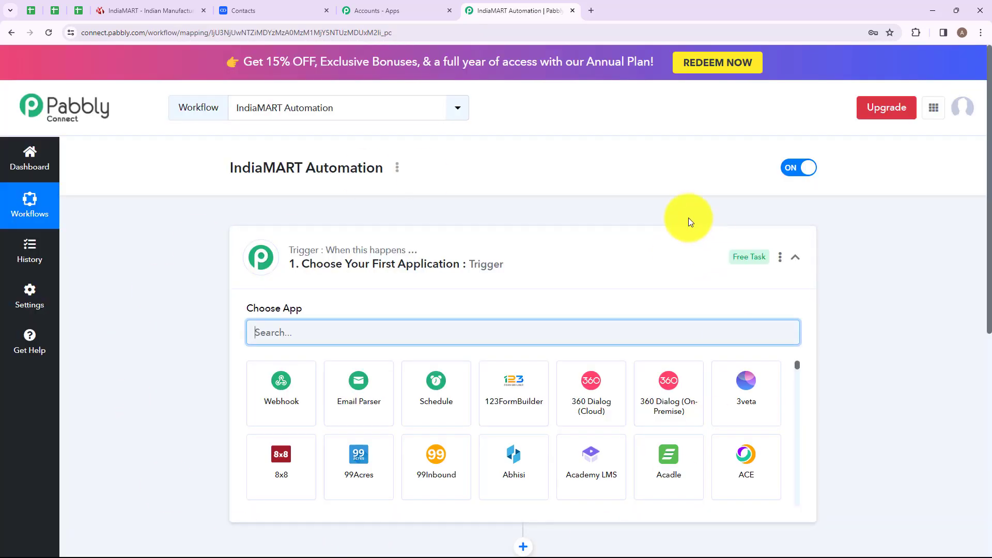
Set the workflow's trigger application to IndiaMART with New Leads as the trigger event.
click(524, 240)
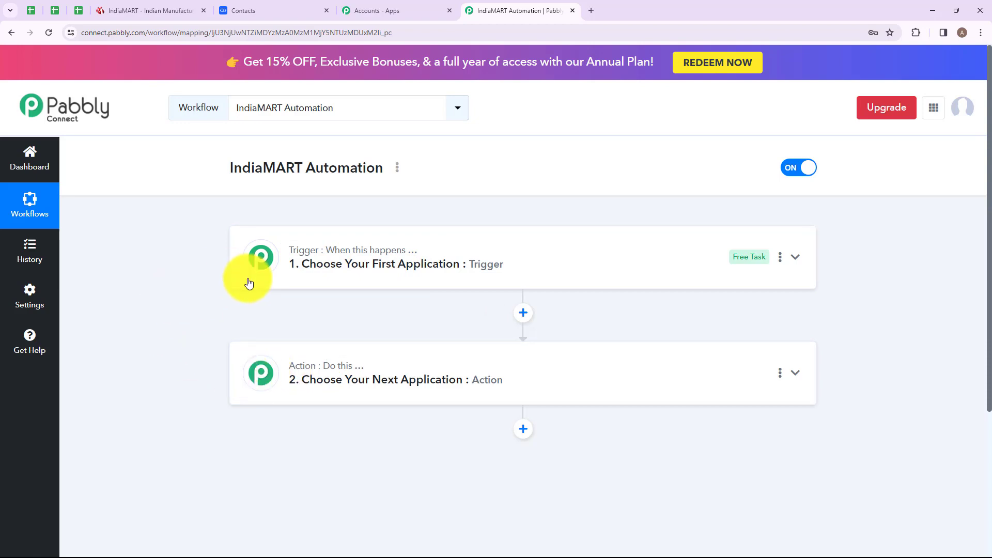
click(328, 264)
click(358, 334)
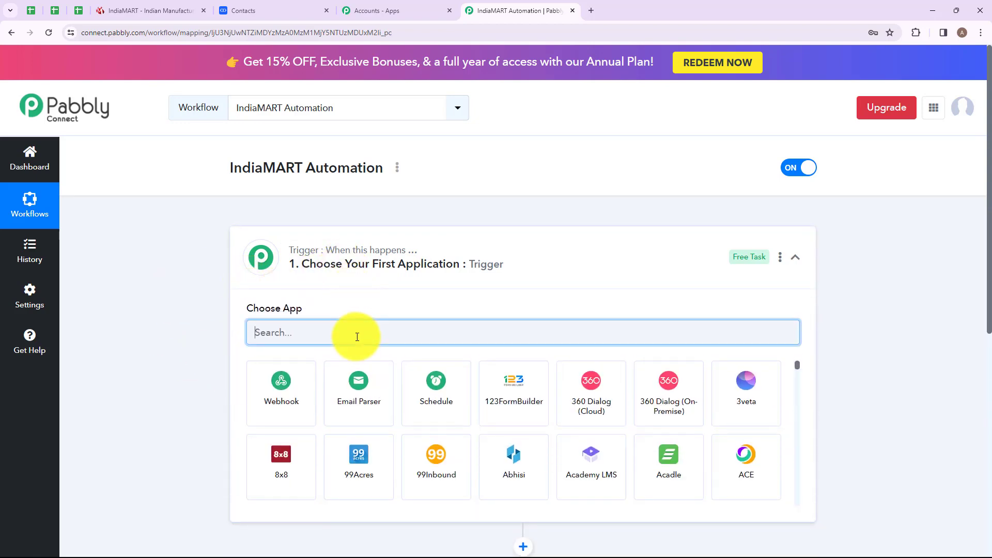
text(Indi)
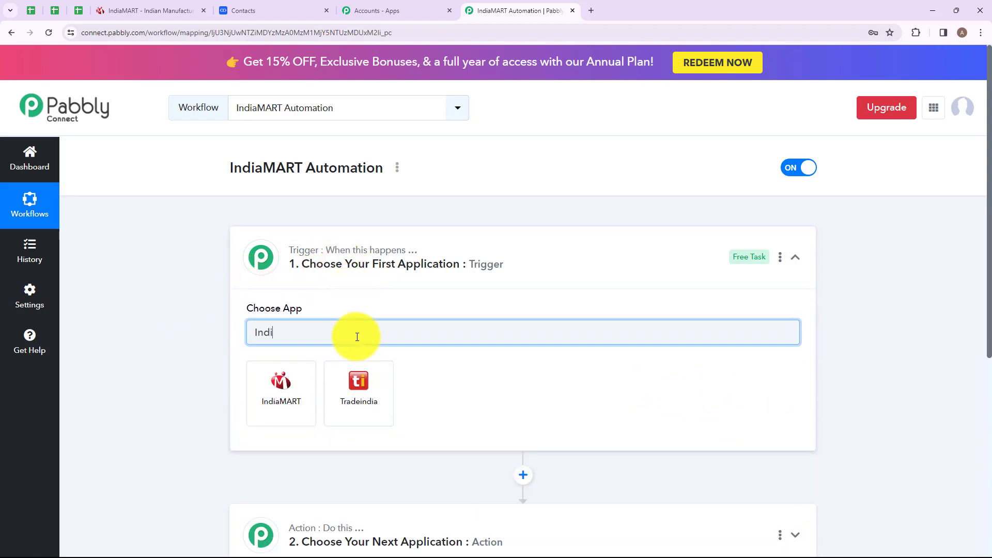
click(285, 400)
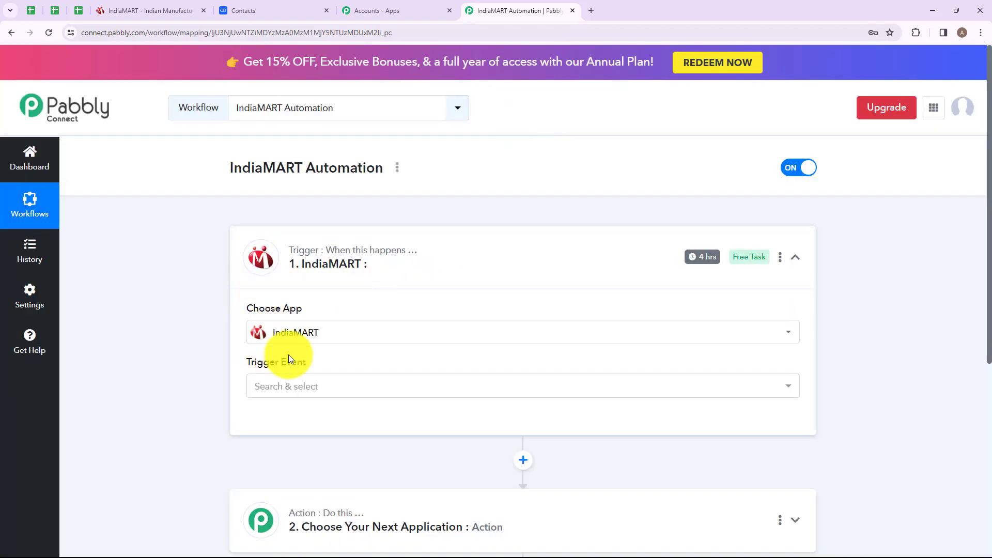
mouse_move(305, 362)
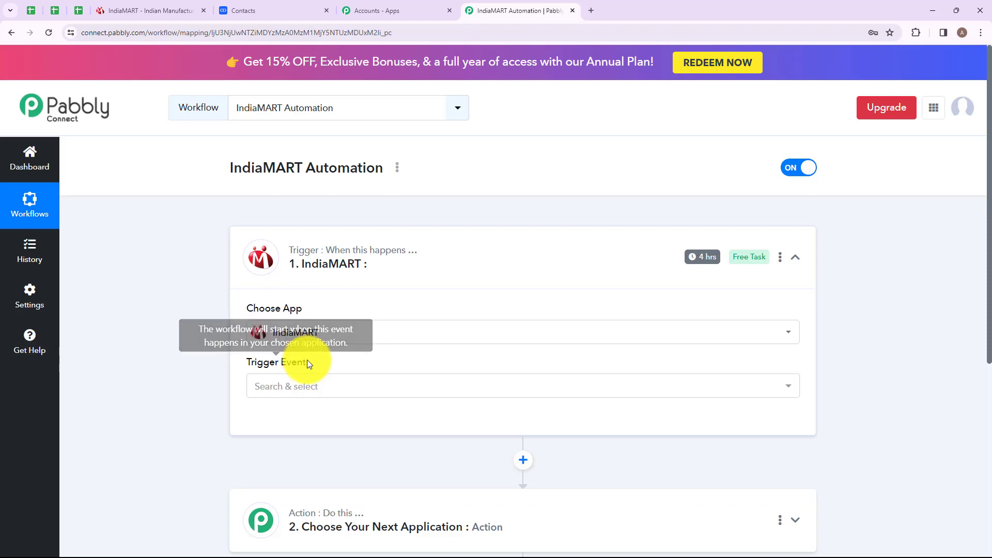
click(348, 390)
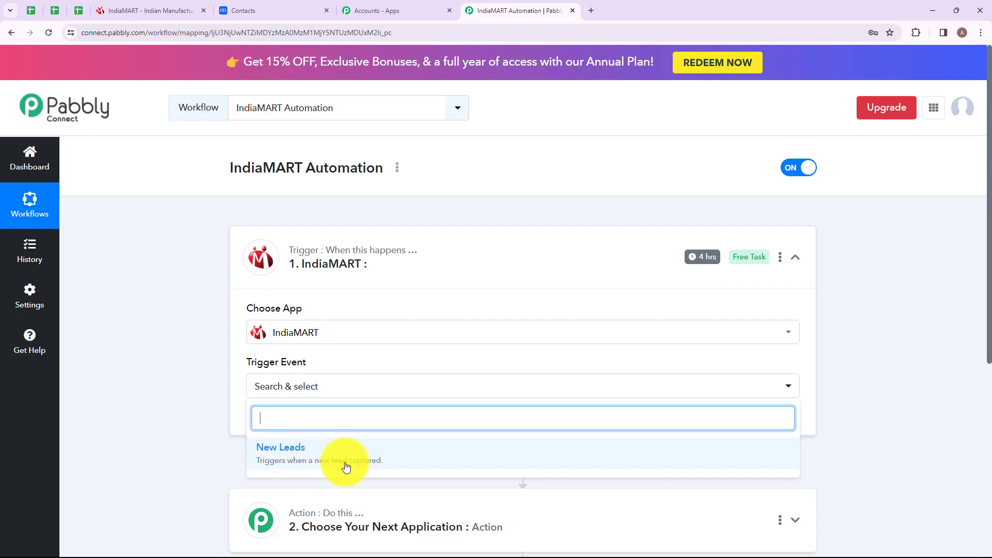
click(321, 451)
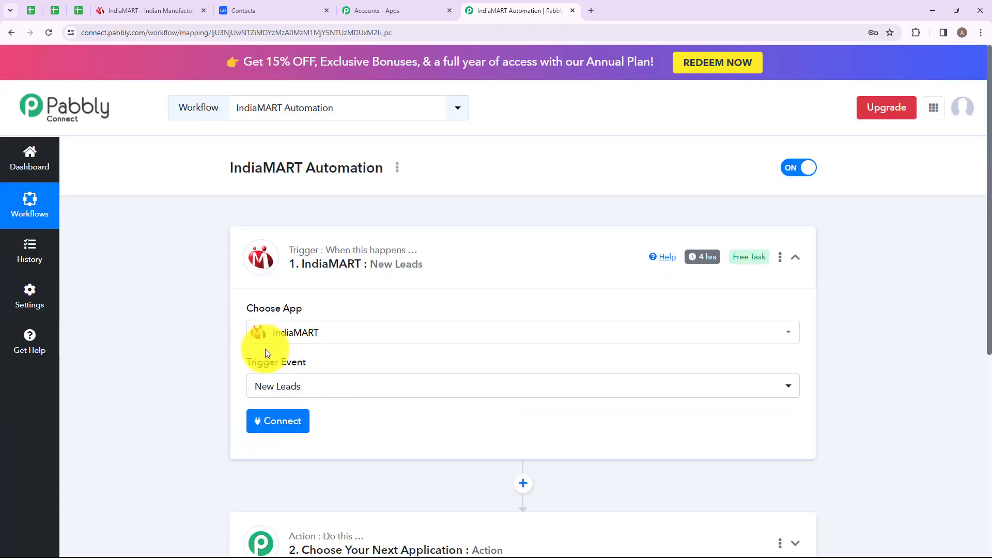
Start a new IndiaMART connection for the trigger and copy the current CRM API key from the IndiaMART seller account settings.
click(270, 433)
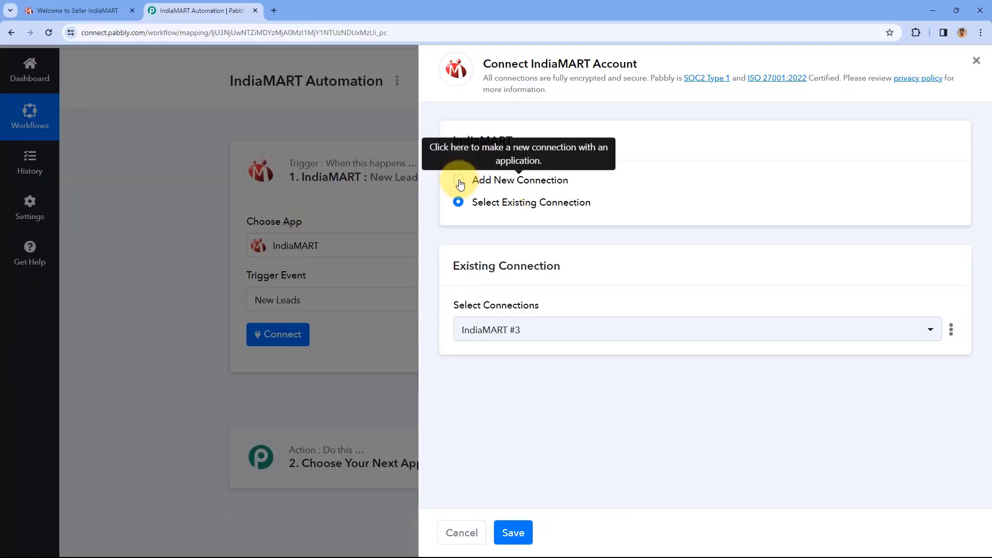
click(537, 181)
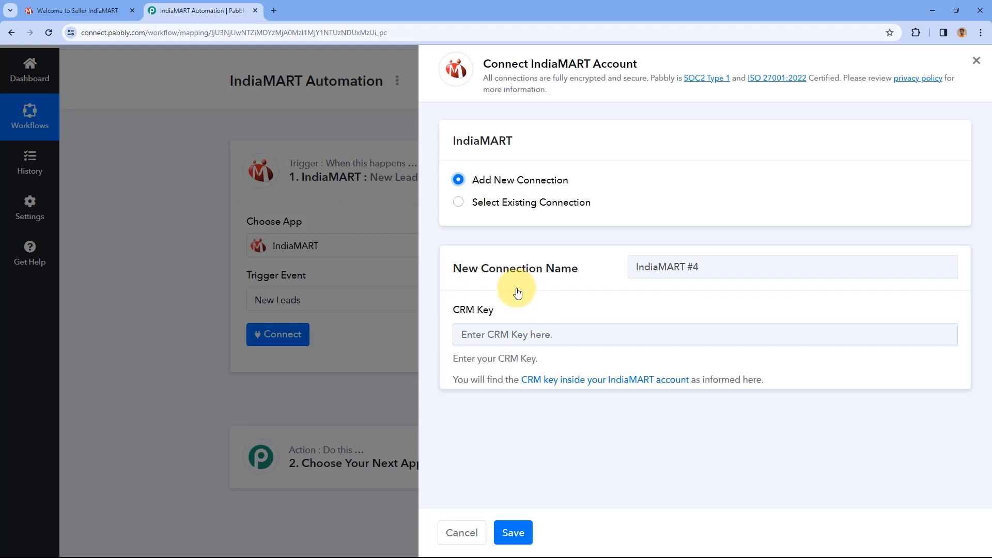
click(86, 6)
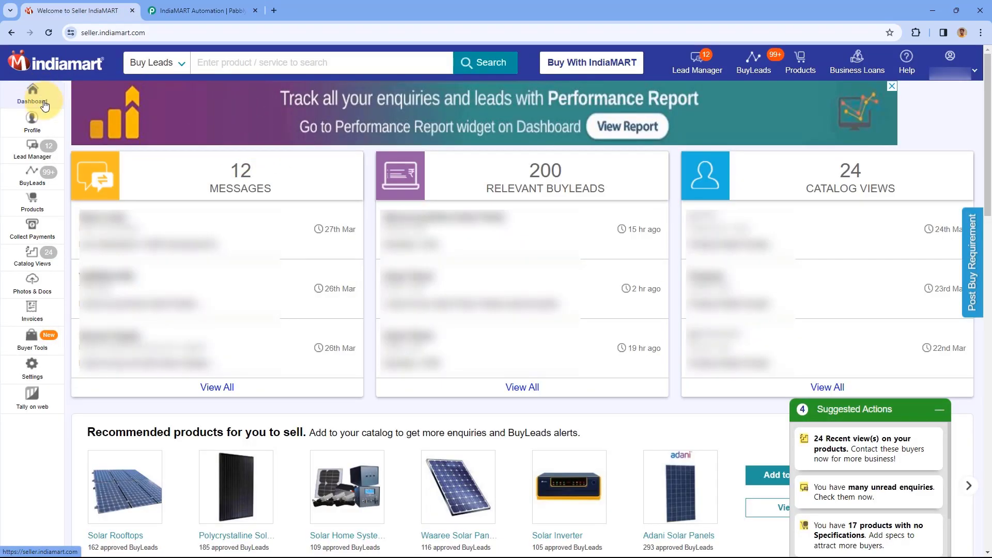
click(46, 370)
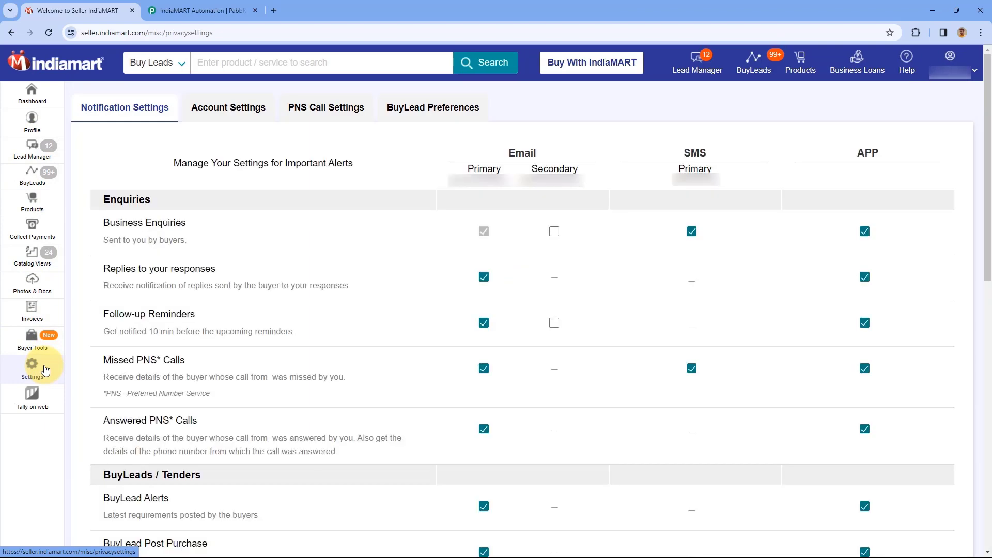
click(221, 118)
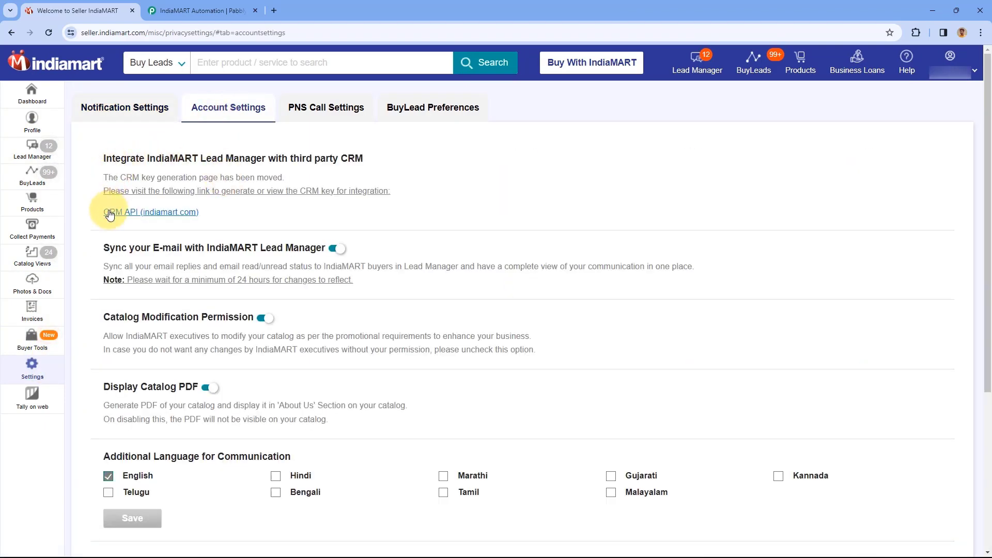
click(141, 219)
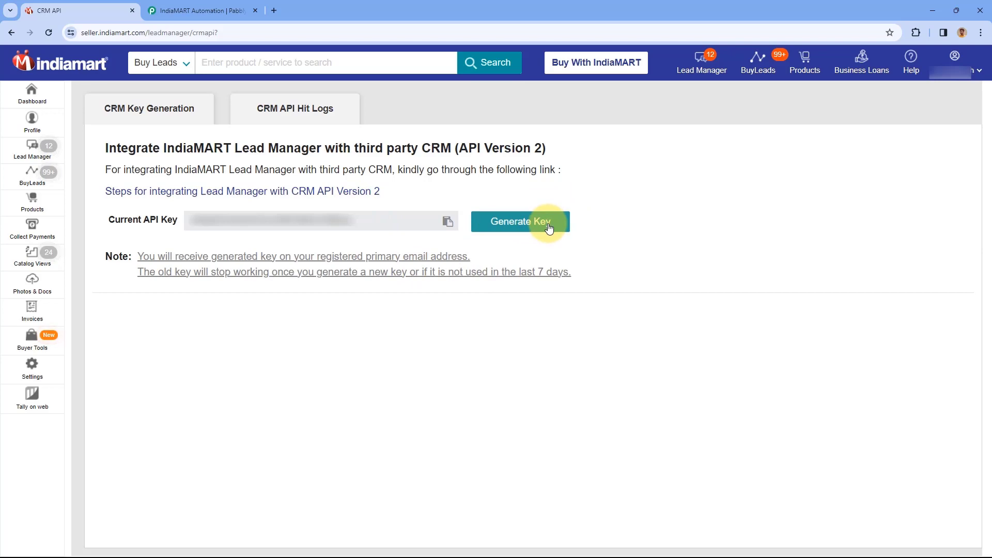
click(447, 221)
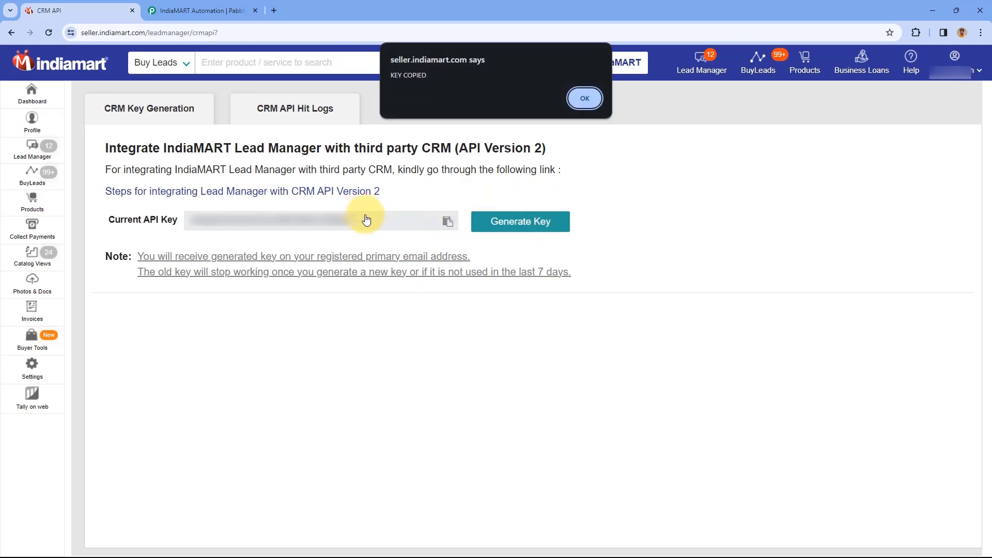
click(584, 98)
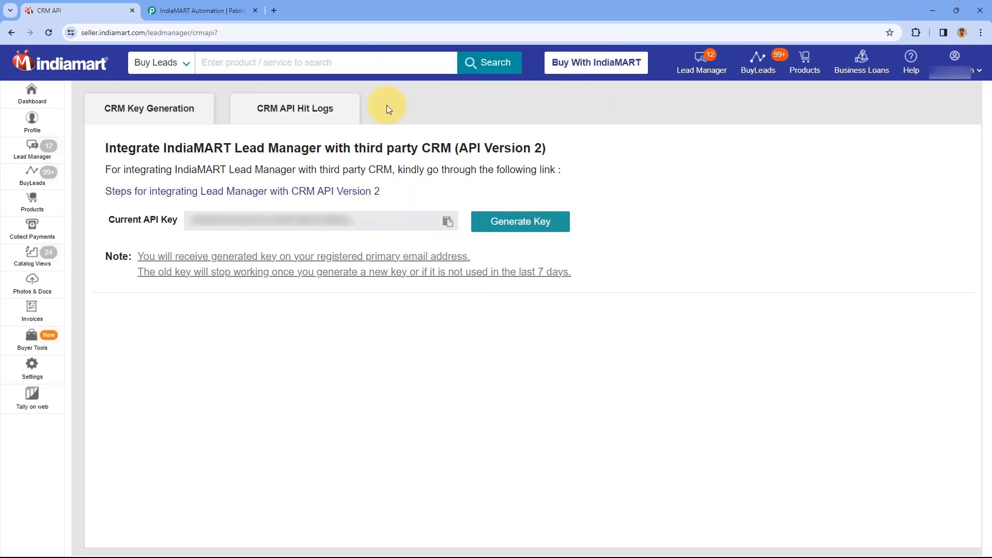
Return to Pabbly Connect, paste the copied key as the CRM Key of the new IndiaMART connection and save it.
click(217, 6)
right_click(483, 335)
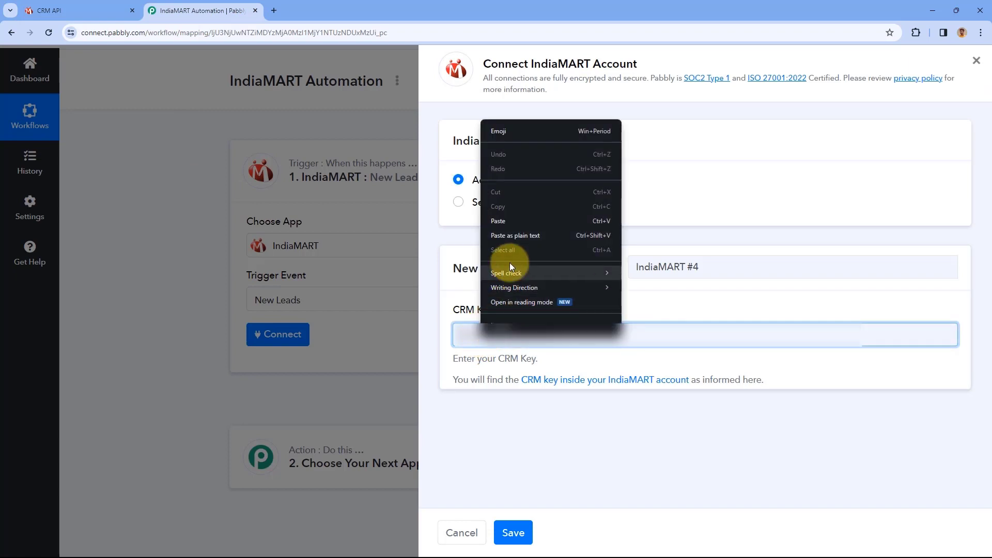
click(508, 221)
click(513, 532)
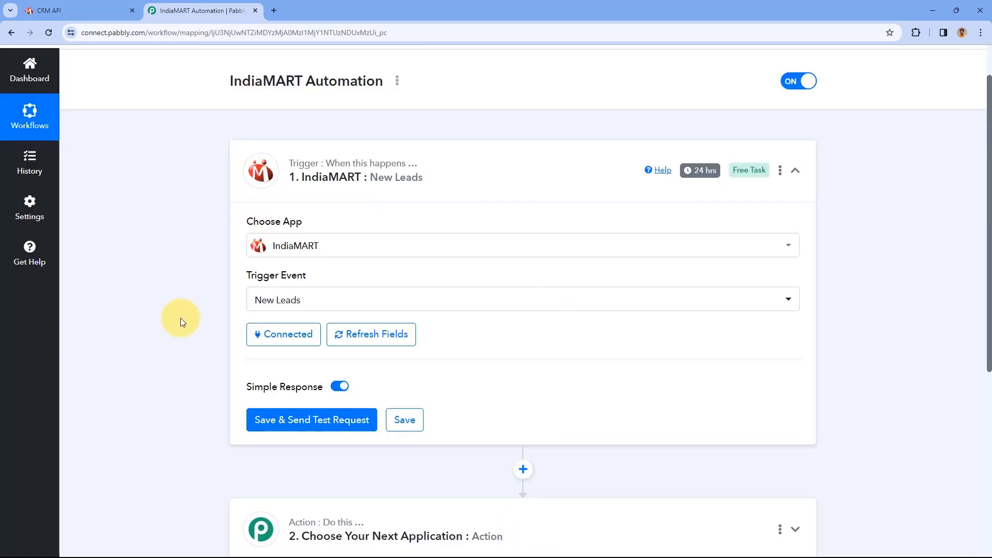
Save the IndiaMART New Leads trigger and send a test request to capture a lead.
scroll(198, 284, down, 1)
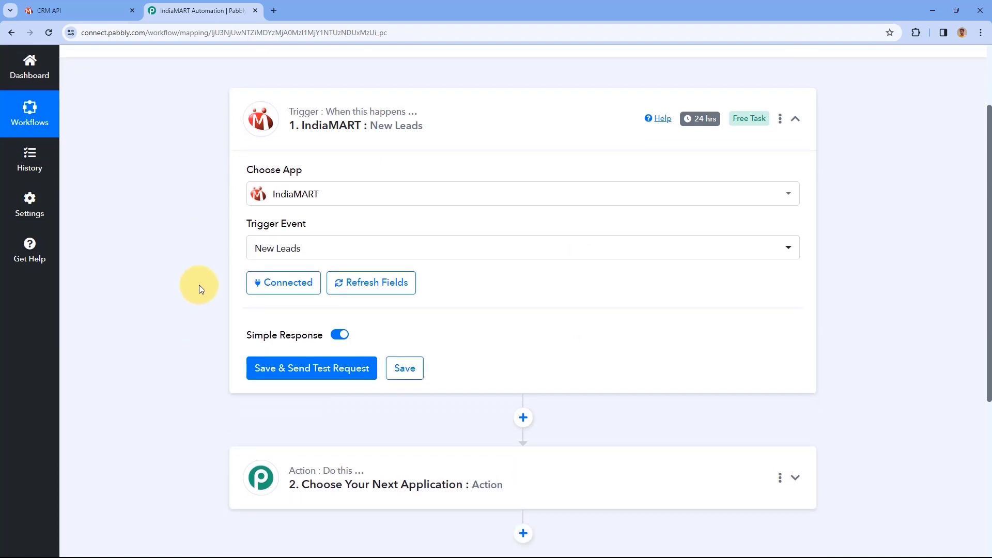
scroll(204, 272, down, 2)
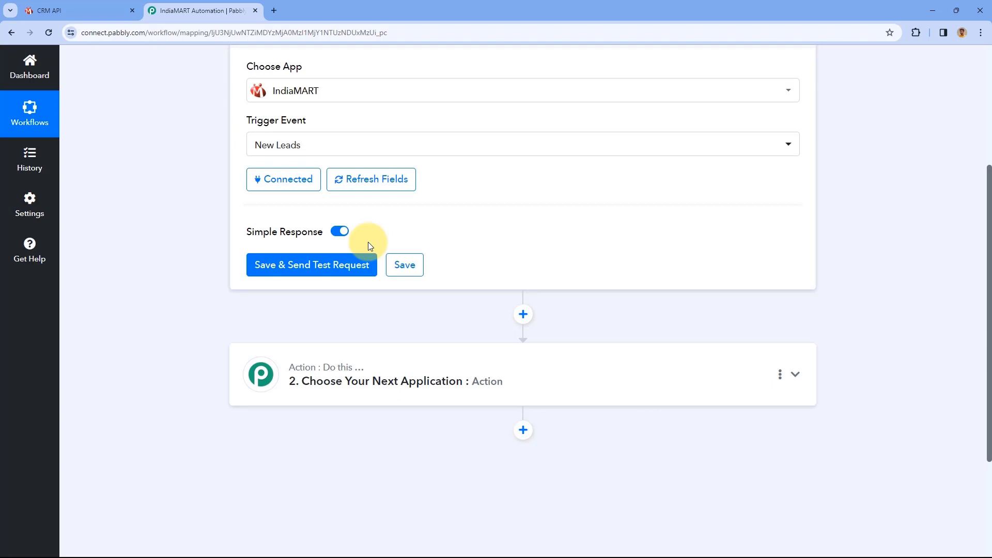
click(320, 263)
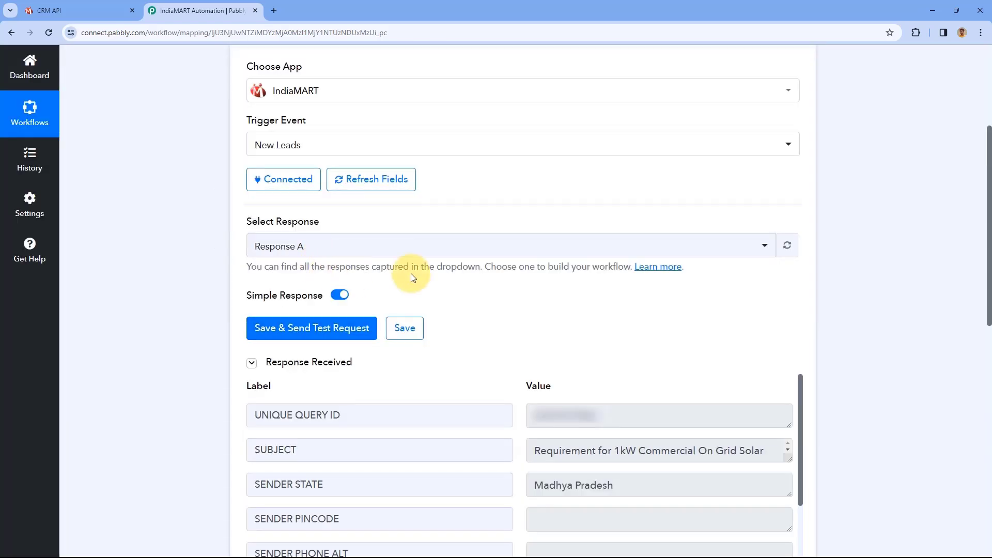
Review the captured IndiaMART lead response, checking the query ID, subject, sender state, name, mobile, email and the remaining query fields.
scroll(501, 287, down, 2)
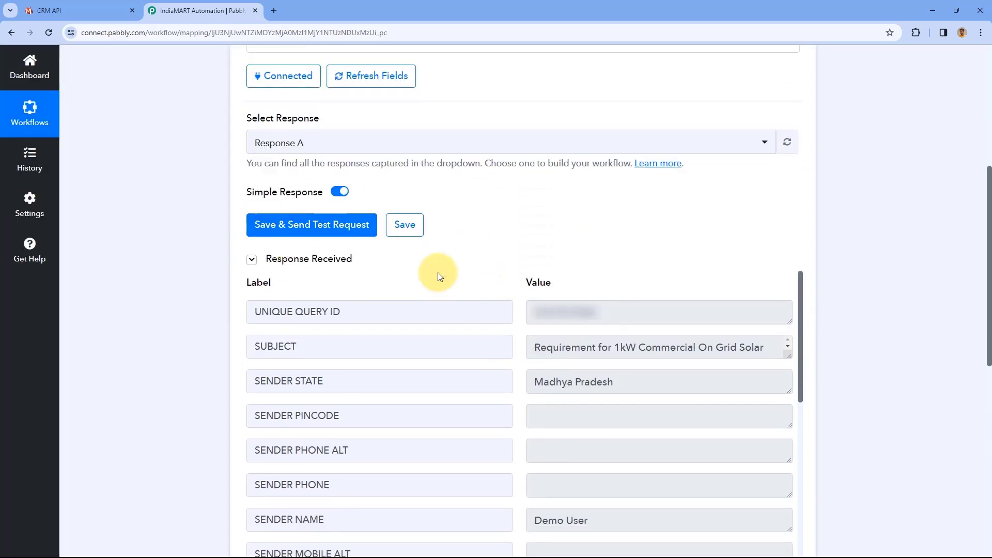
scroll(493, 246, down, 3)
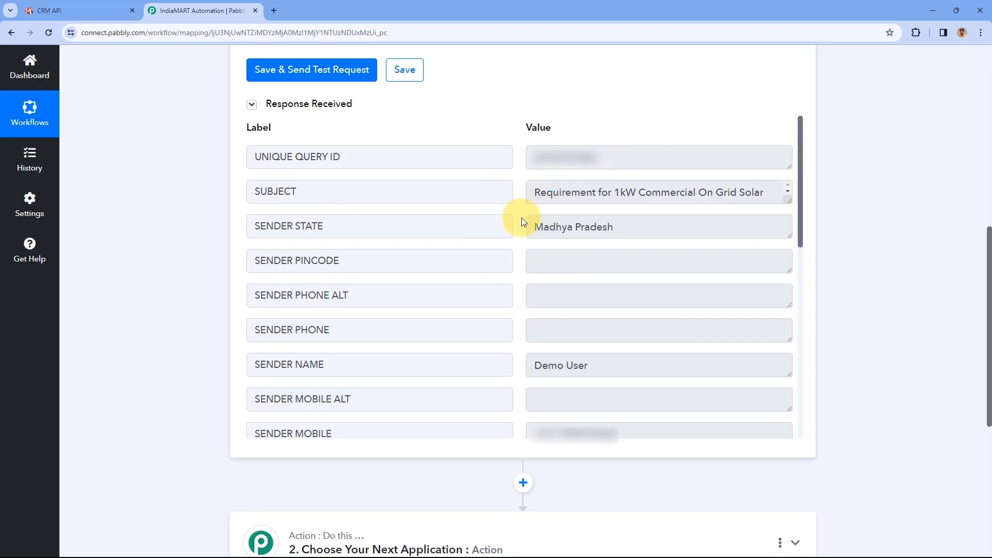
drag(787, 200, 789, 234)
drag(656, 204, 534, 187)
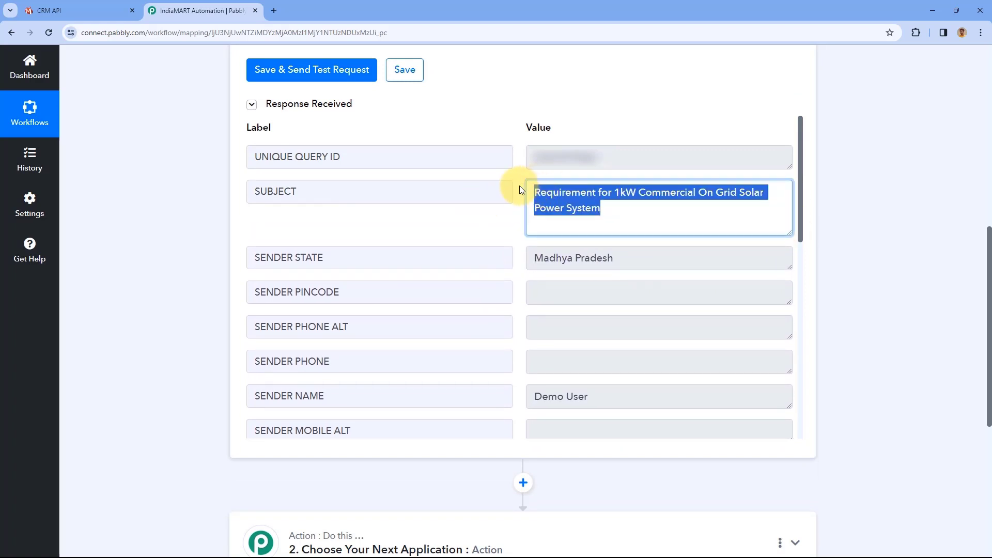
click(516, 178)
drag(613, 160, 518, 167)
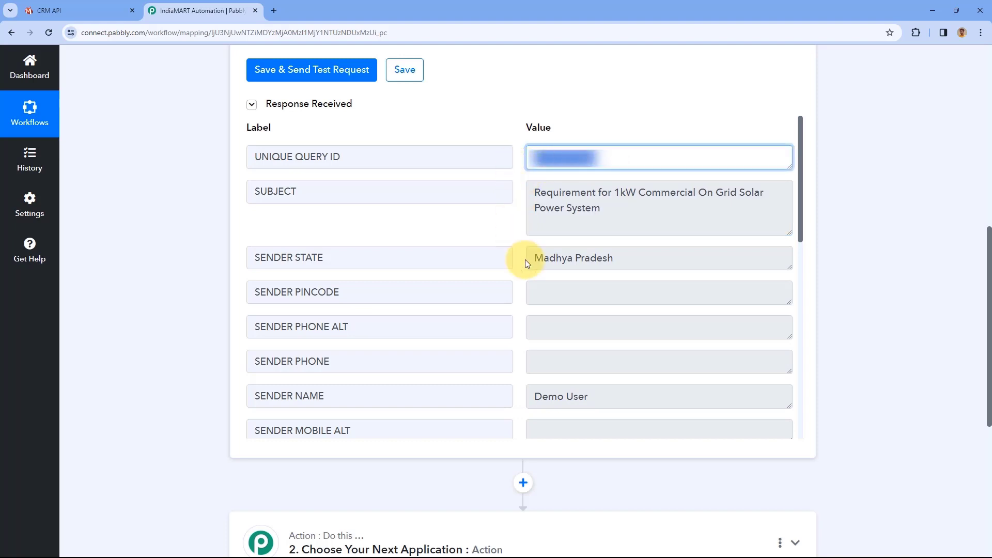
click(589, 257)
drag(589, 257, 625, 257)
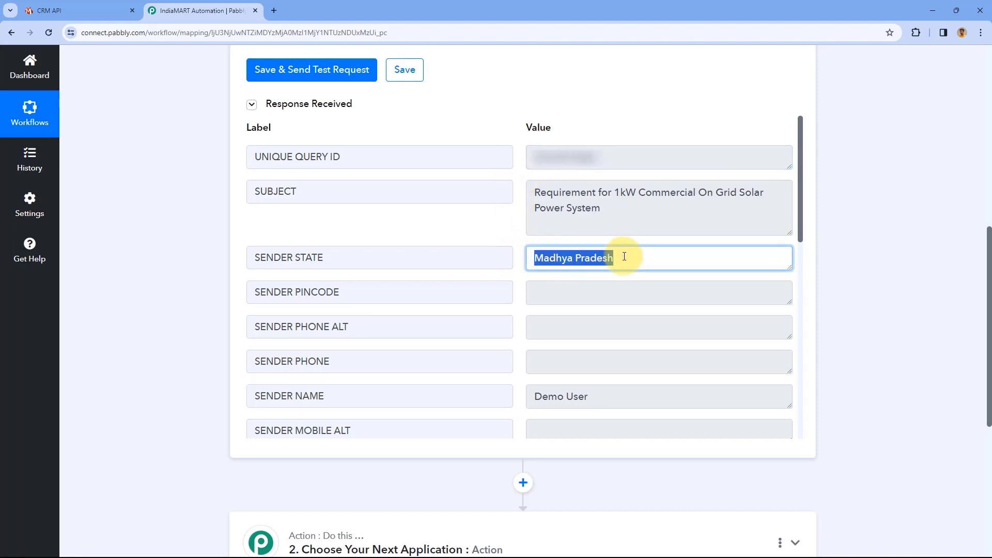
click(623, 256)
click(518, 240)
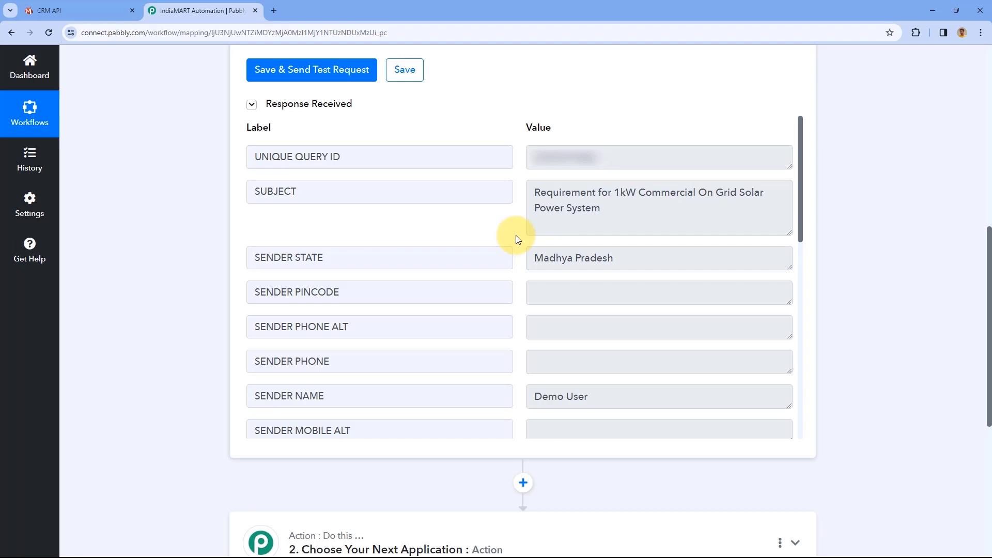
scroll(516, 235, down, 2)
drag(594, 293, 534, 292)
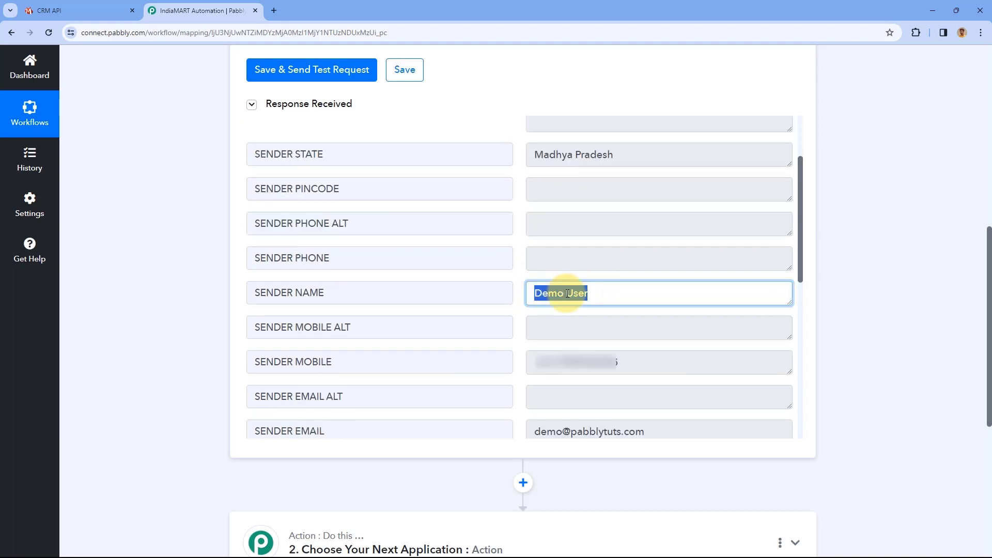
drag(640, 362, 519, 360)
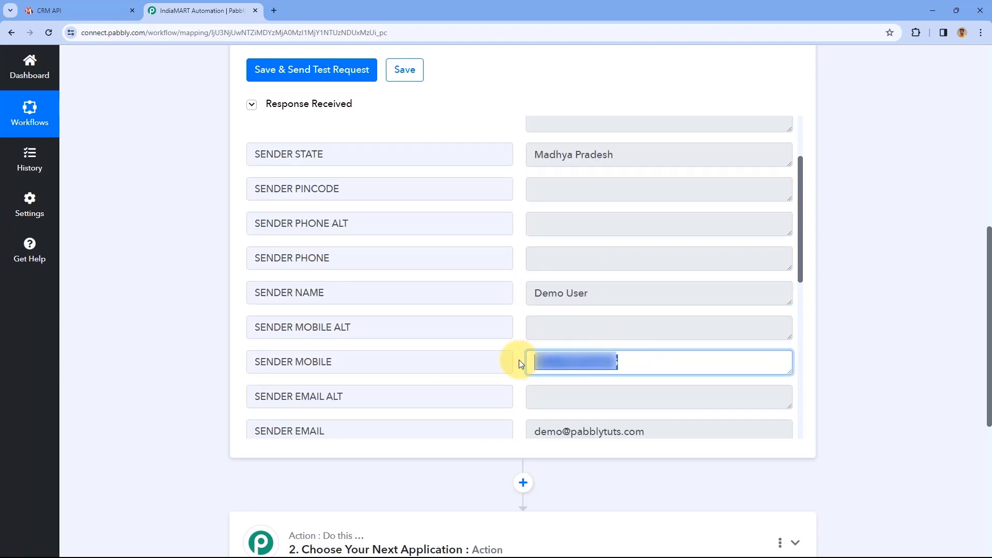
drag(654, 433, 537, 432)
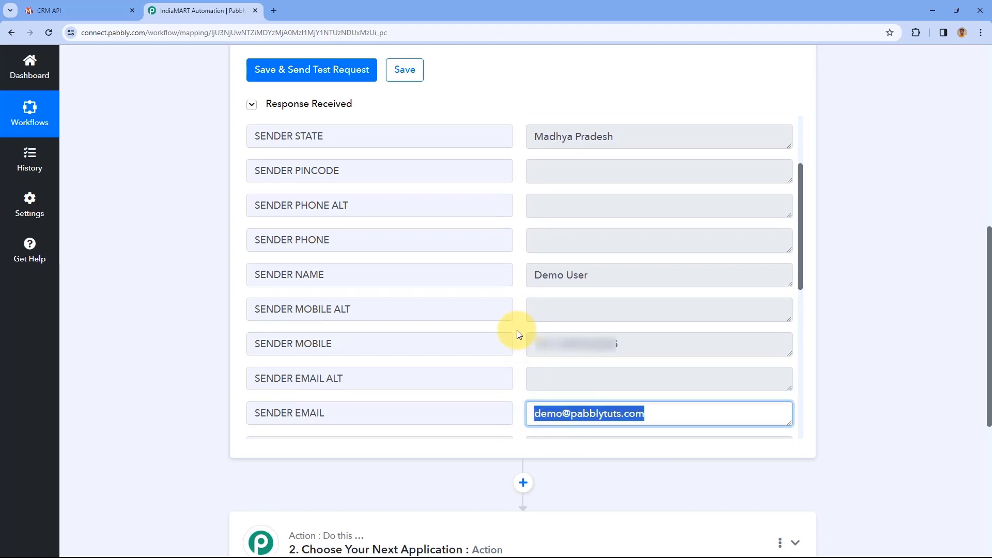
click(518, 318)
scroll(517, 318, down, 6)
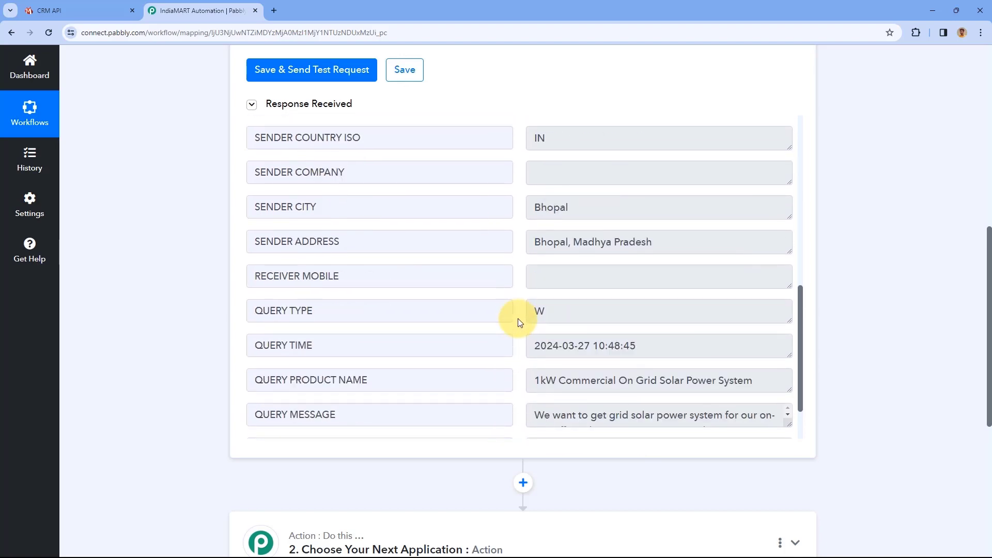
Collapse the IndiaMART trigger and set the action application to Salesmate with Create Contact as the action event.
scroll(518, 318, up, 10)
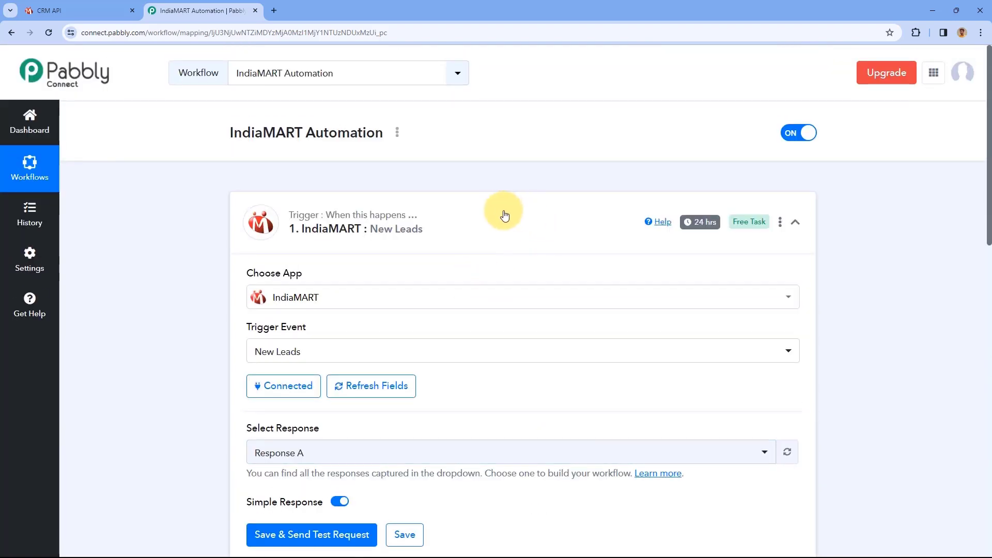
click(496, 207)
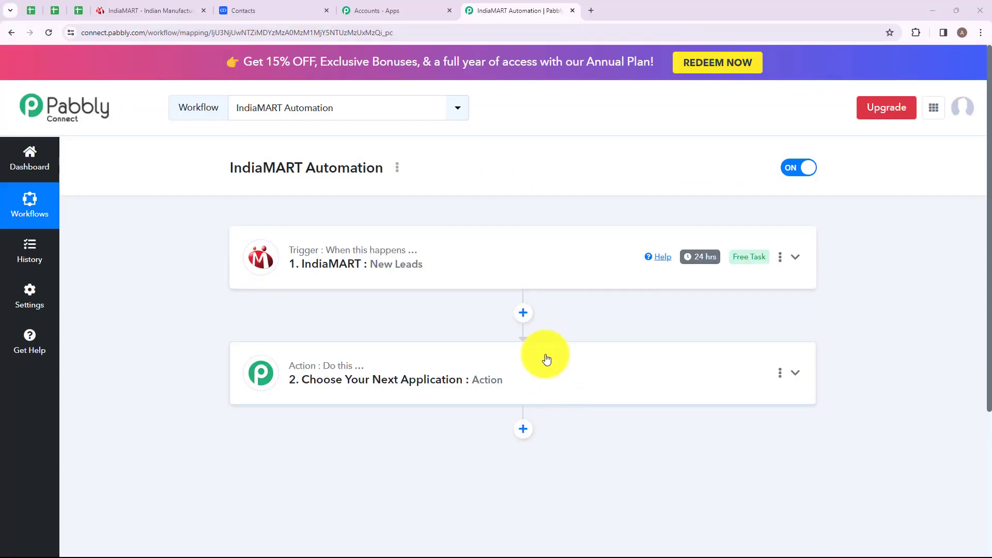
click(547, 359)
scroll(417, 423, down, 3)
click(388, 267)
text(Salesmate)
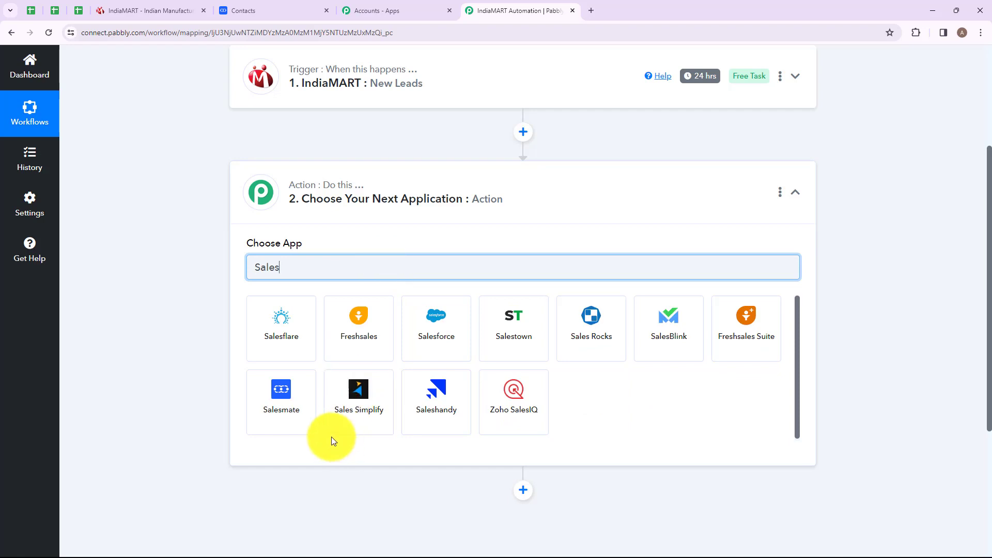
click(285, 413)
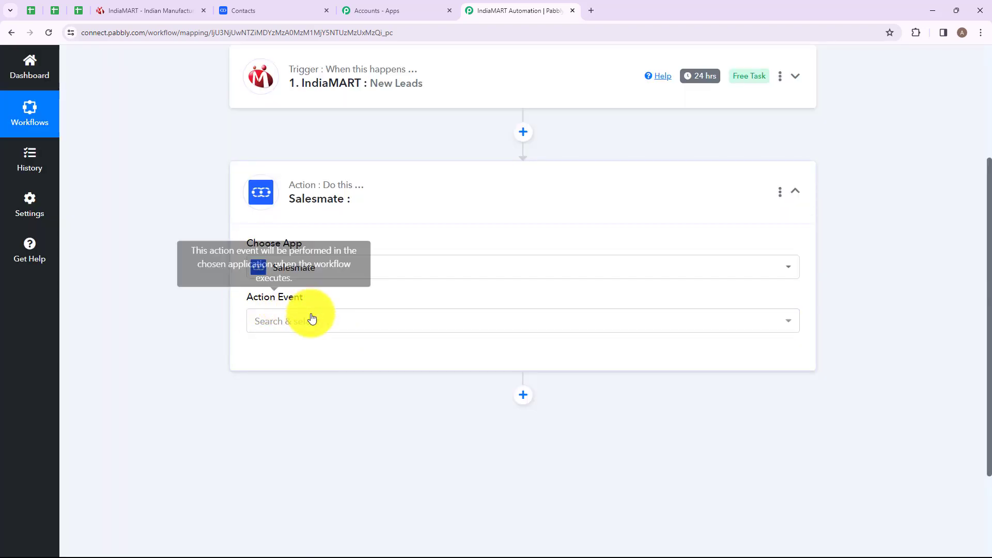
click(325, 328)
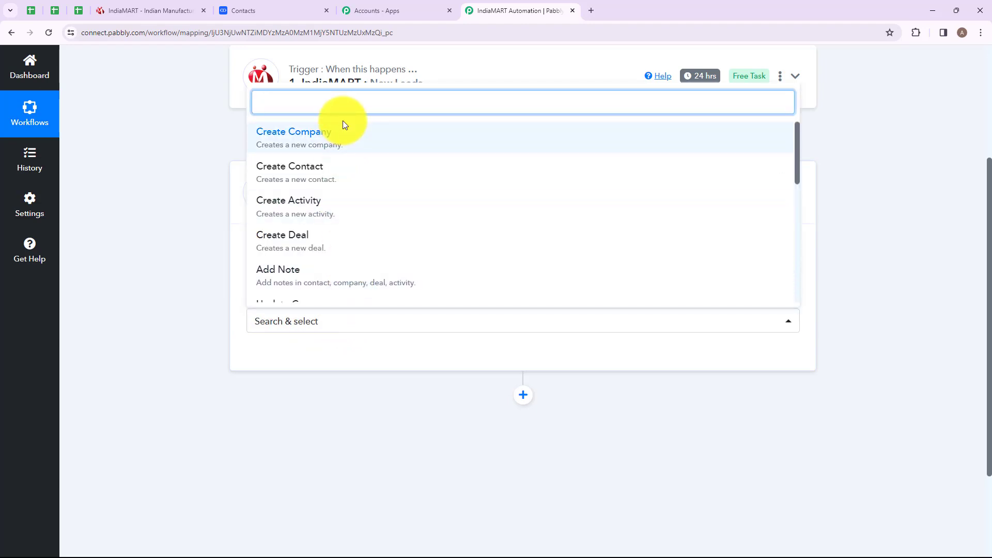
scroll(354, 184, down, 5)
scroll(347, 237, up, 5)
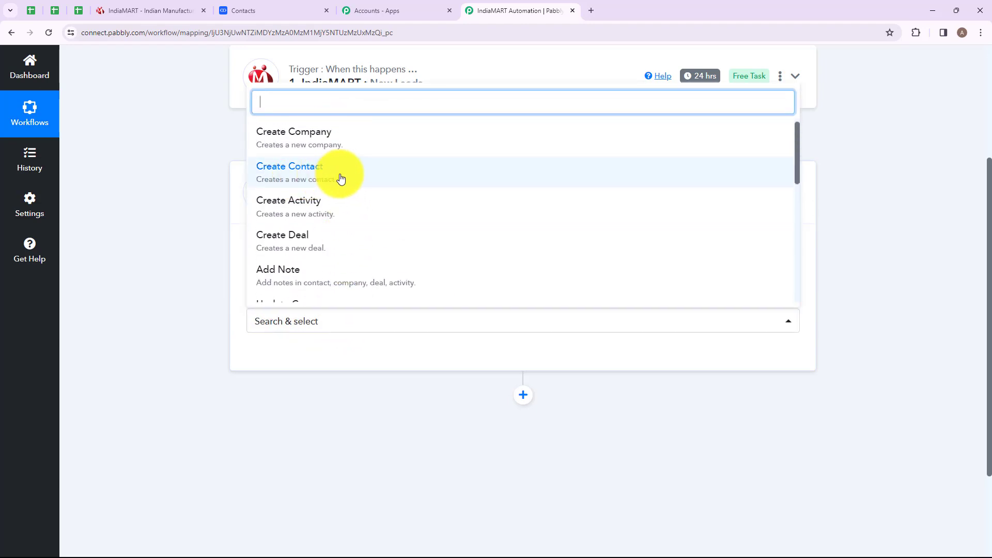
click(370, 178)
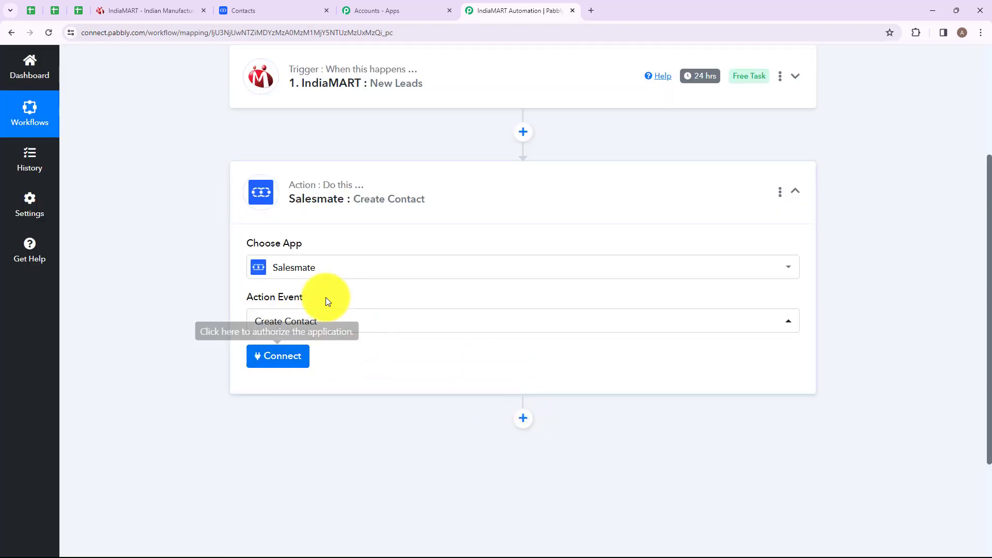
Start a new Salesmate connection for the Create Contact action and review the hints for its required credentials.
click(280, 357)
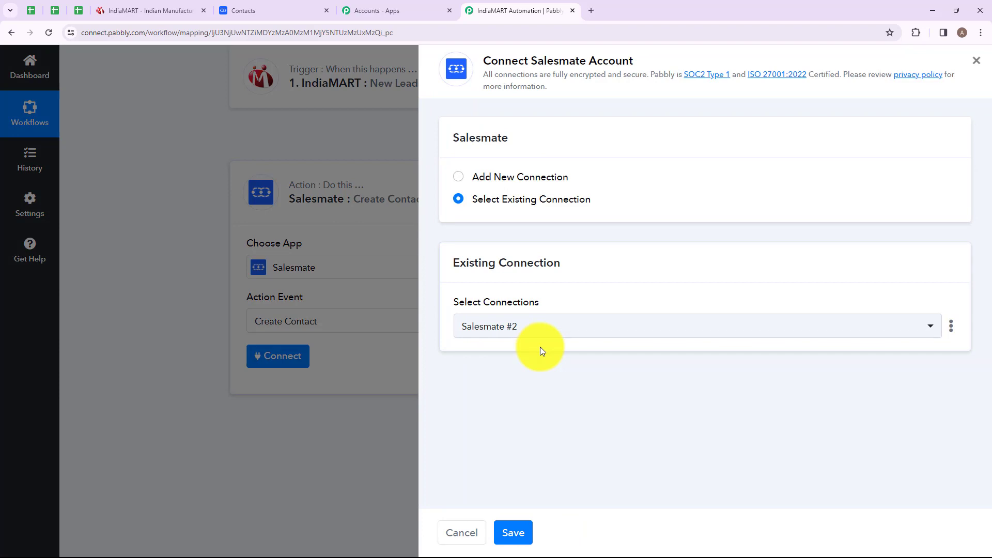
click(458, 177)
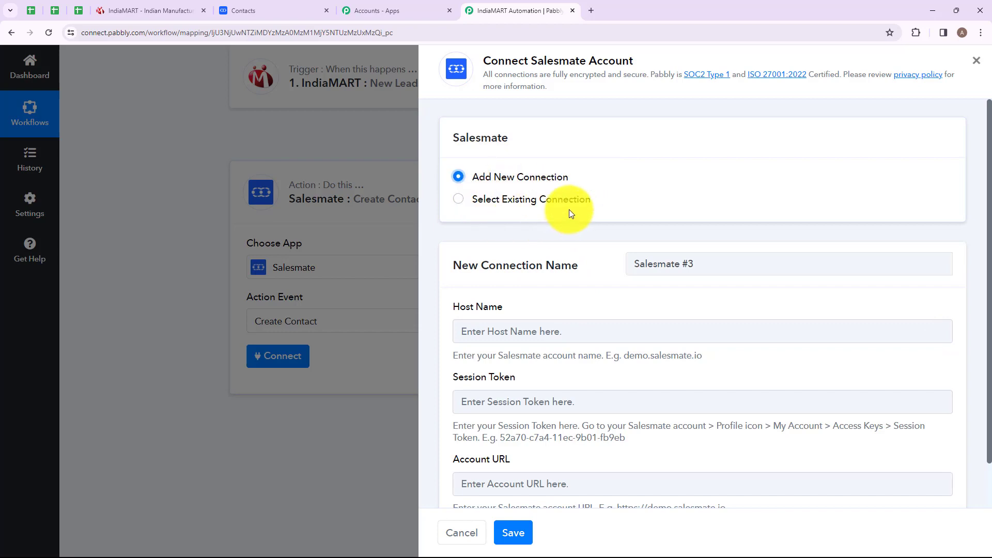
scroll(569, 209, down, 1)
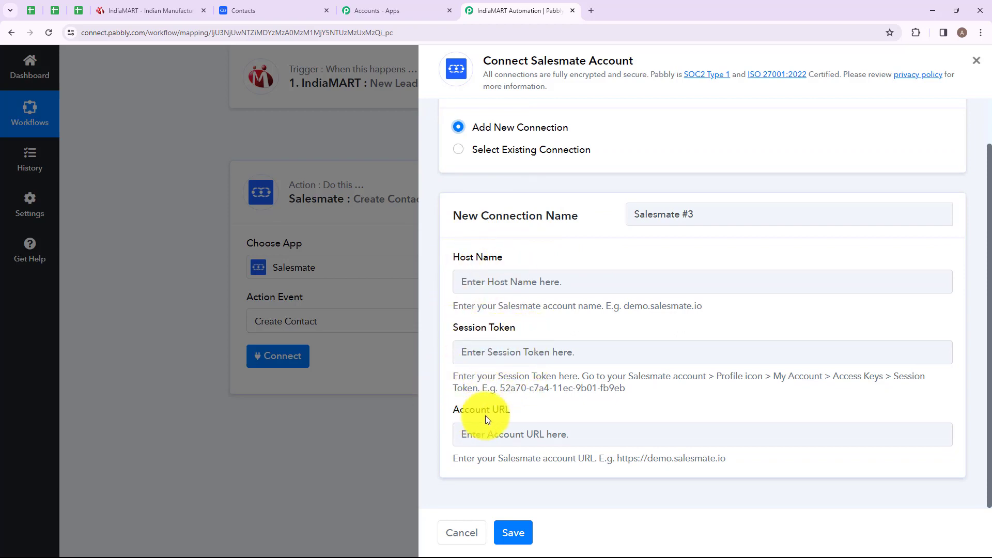
click(690, 306)
drag(703, 304, 640, 351)
click(625, 384)
drag(625, 384, 458, 368)
click(573, 410)
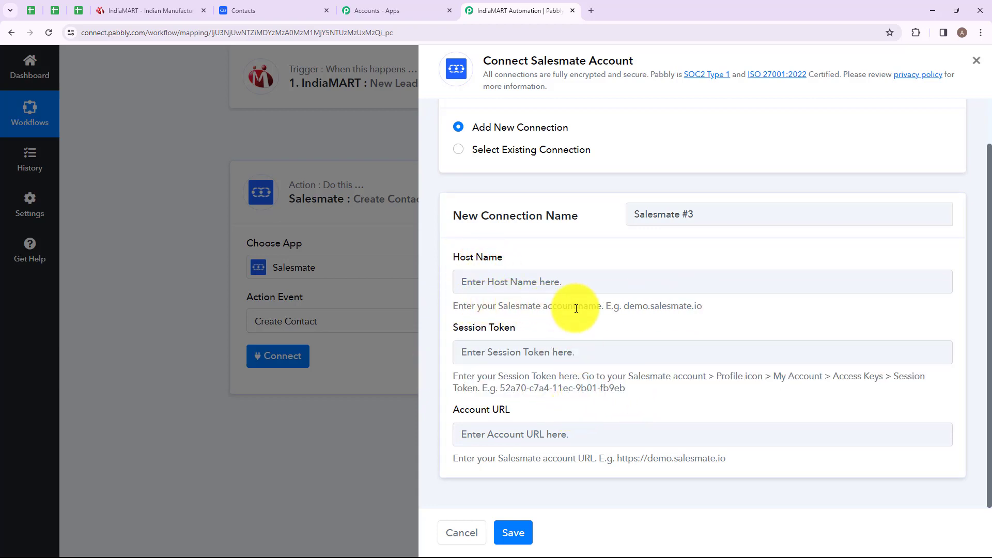
Copy the host name pansan.salesmate.io from the Salesmate web address and enter it as the new connection's Host Name.
drag(605, 306, 708, 306)
click(704, 329)
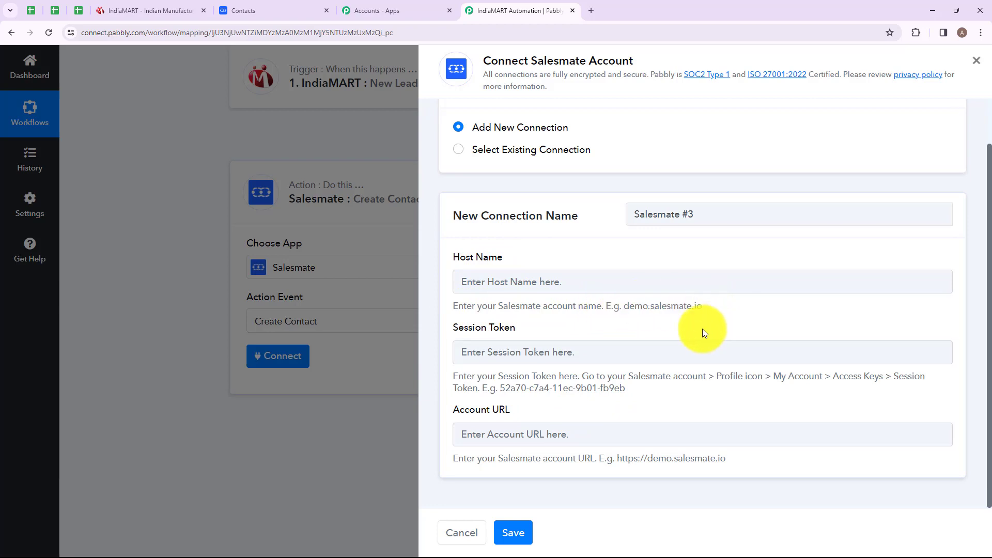
click(279, 10)
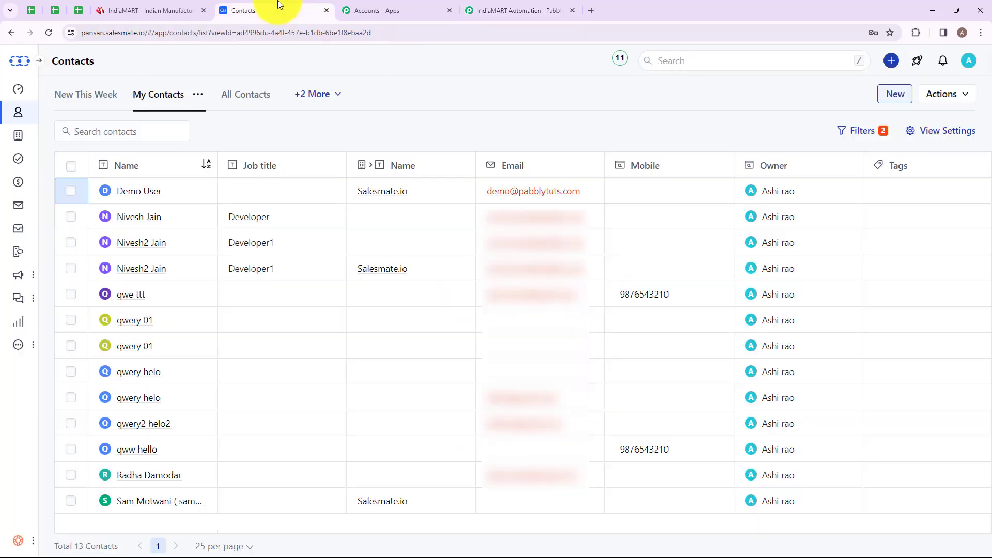
drag(105, 32, 168, 32)
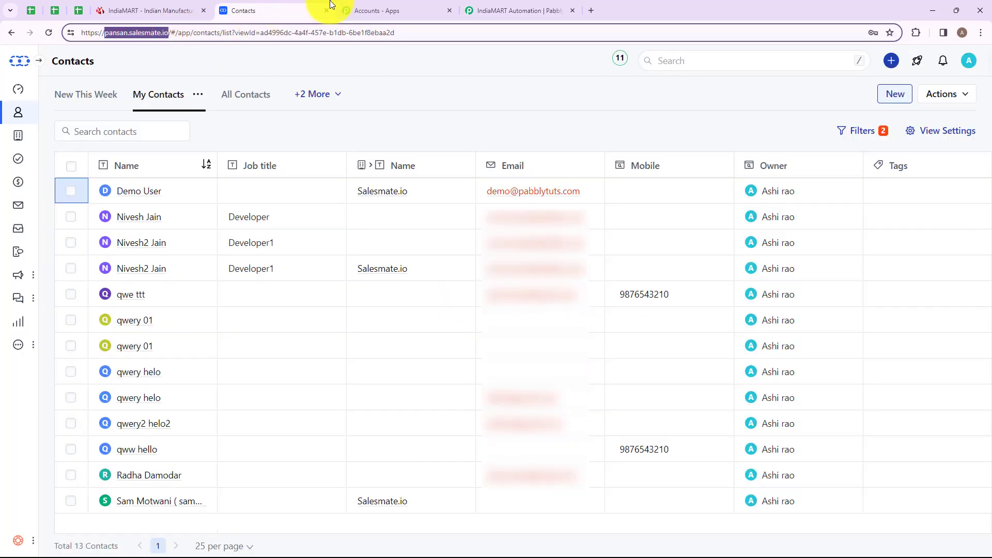
click(520, 7)
click(518, 271)
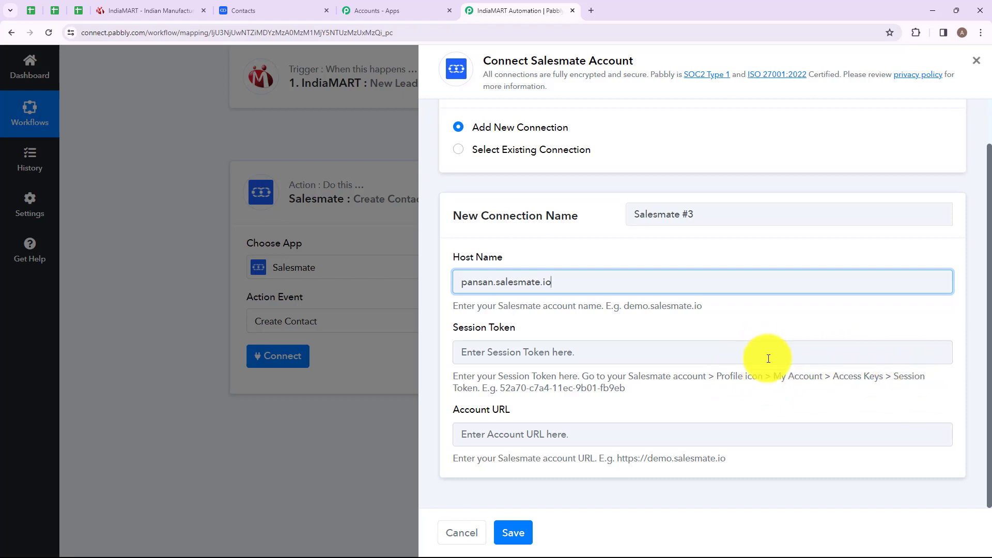
Check the session token instructions, open the access keys in the Salesmate account settings and copy the session token.
drag(898, 376, 928, 377)
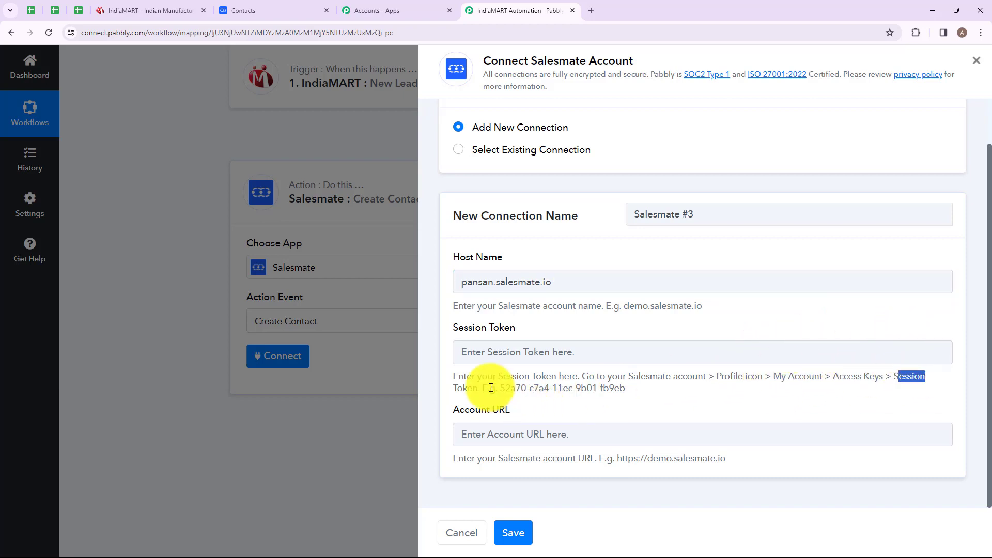
drag(490, 388, 655, 388)
click(655, 386)
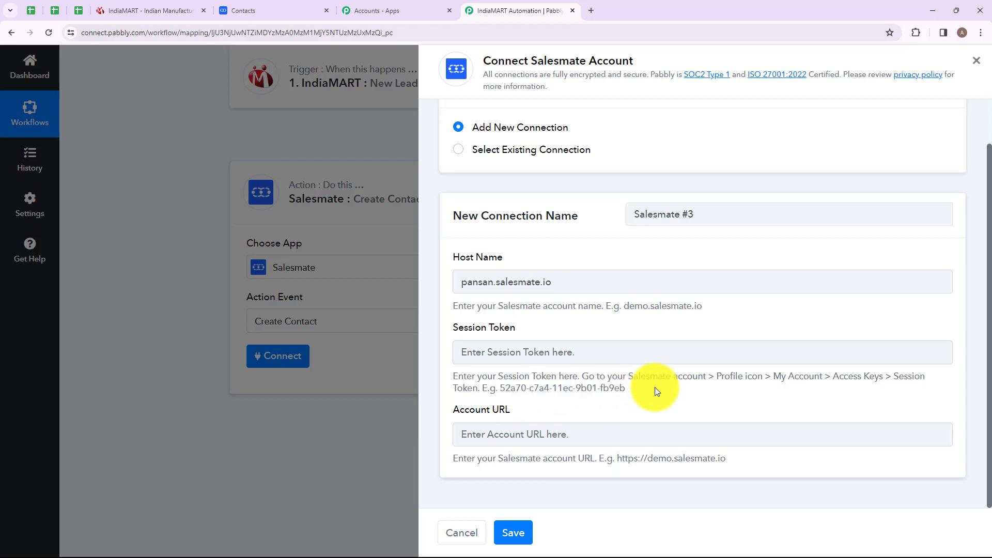
click(265, 9)
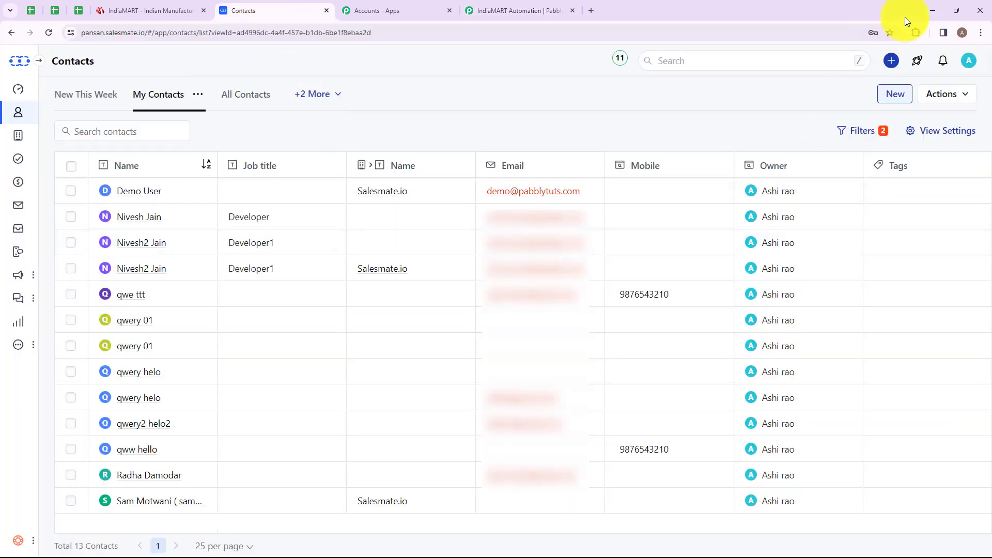
click(971, 63)
click(879, 92)
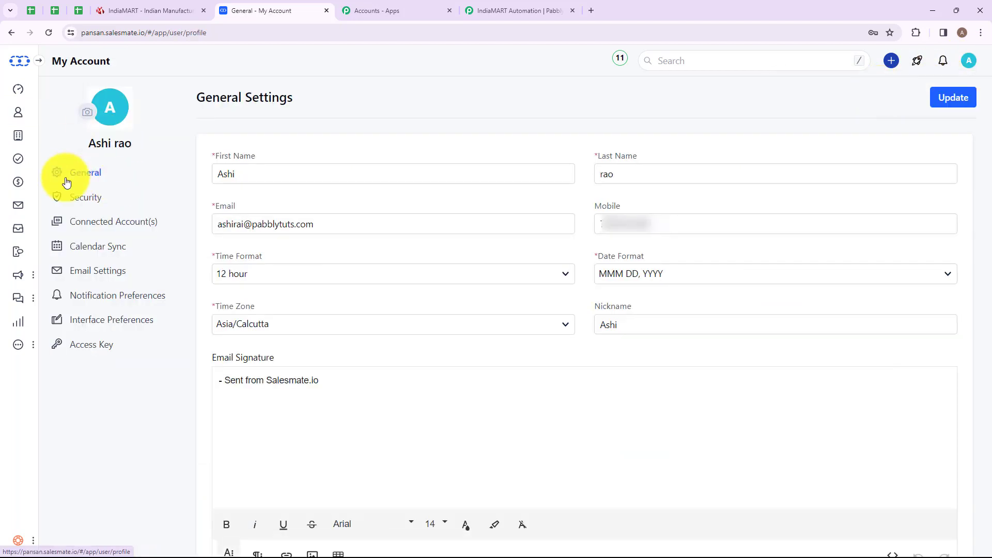
click(85, 346)
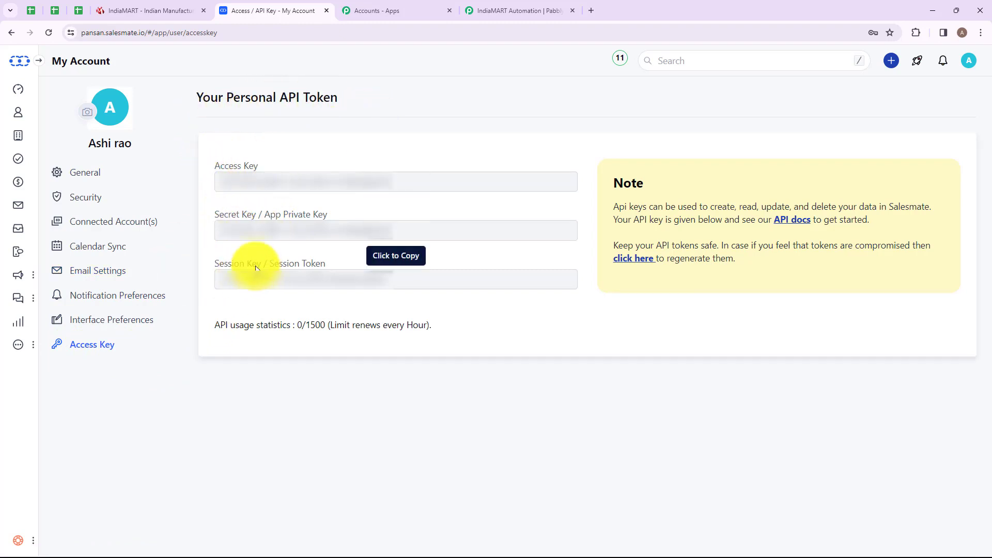
click(519, 10)
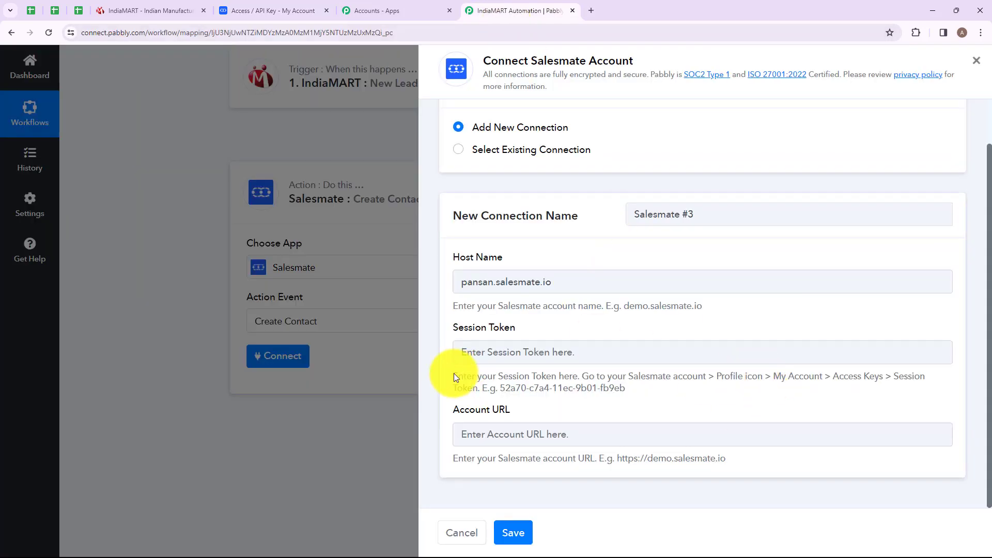
click(249, 9)
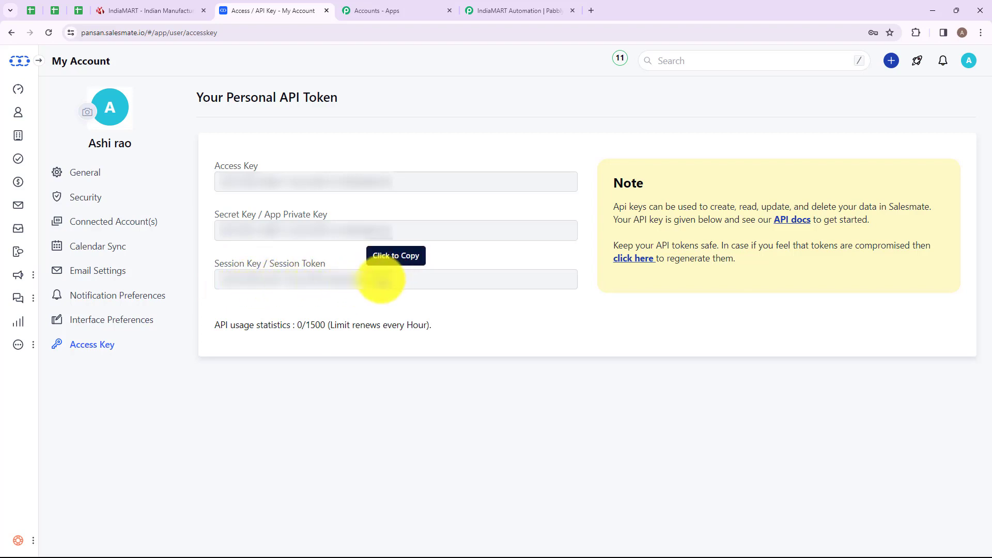
click(381, 280)
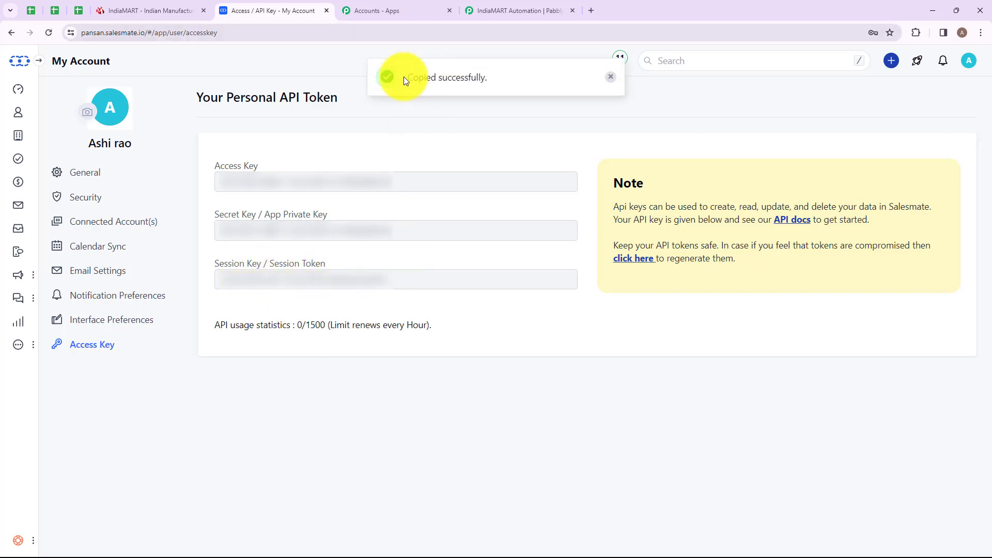
Return to Pabbly Connect and paste the copied session token as the Session Token of the new Salesmate connection.
click(499, 11)
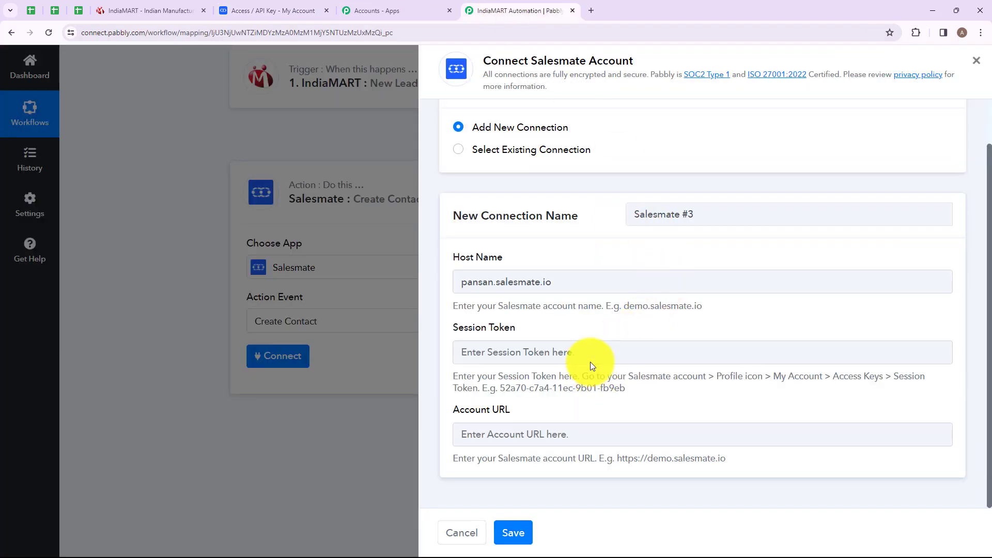
click(582, 347)
key(ctrl+v)
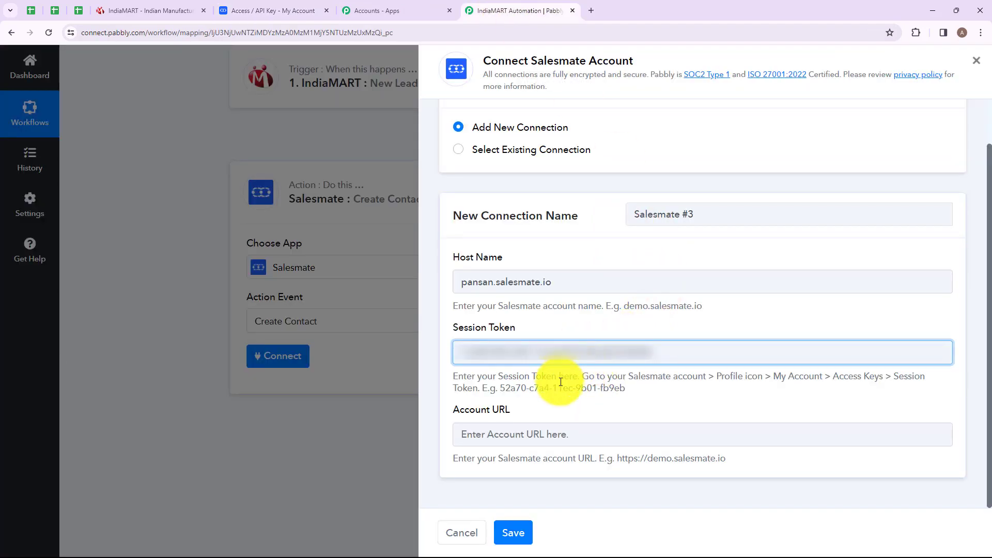
click(498, 412)
drag(460, 408, 531, 422)
click(470, 454)
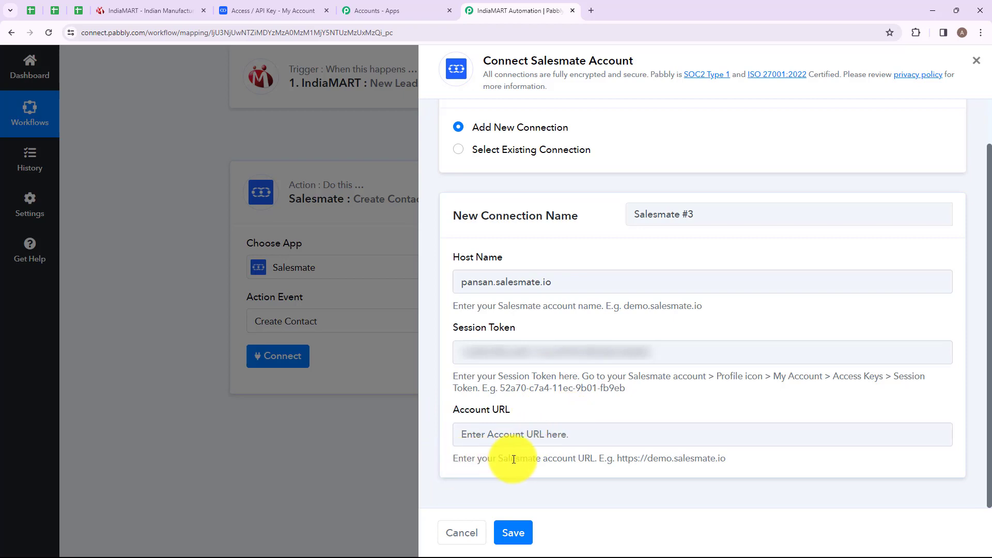
drag(599, 459, 776, 459)
click(776, 459)
click(264, 16)
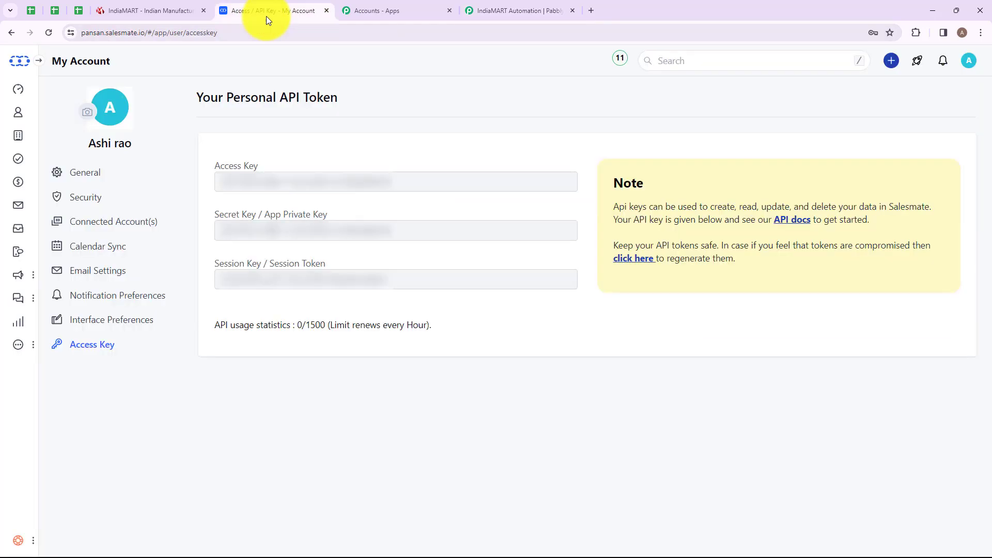
drag(145, 32, 73, 32)
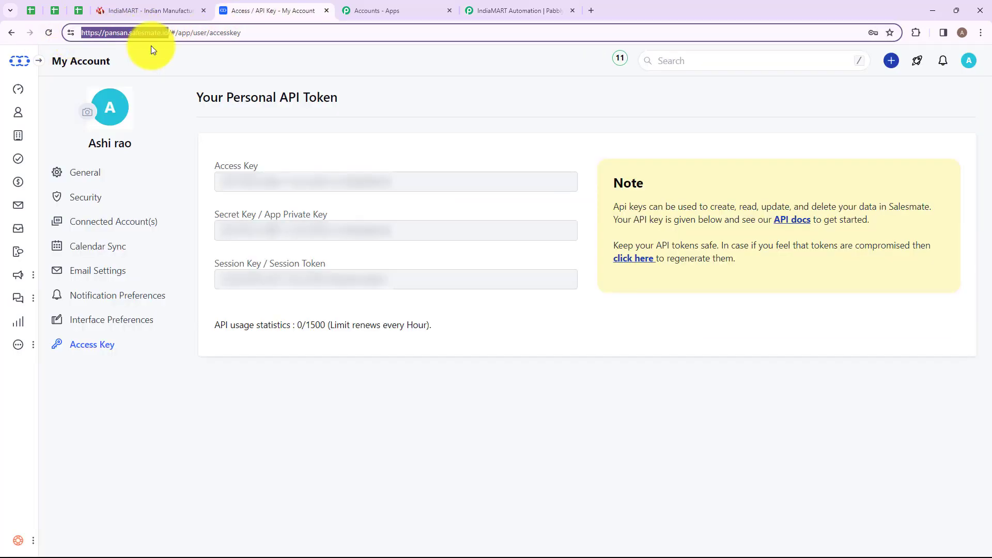
click(494, 9)
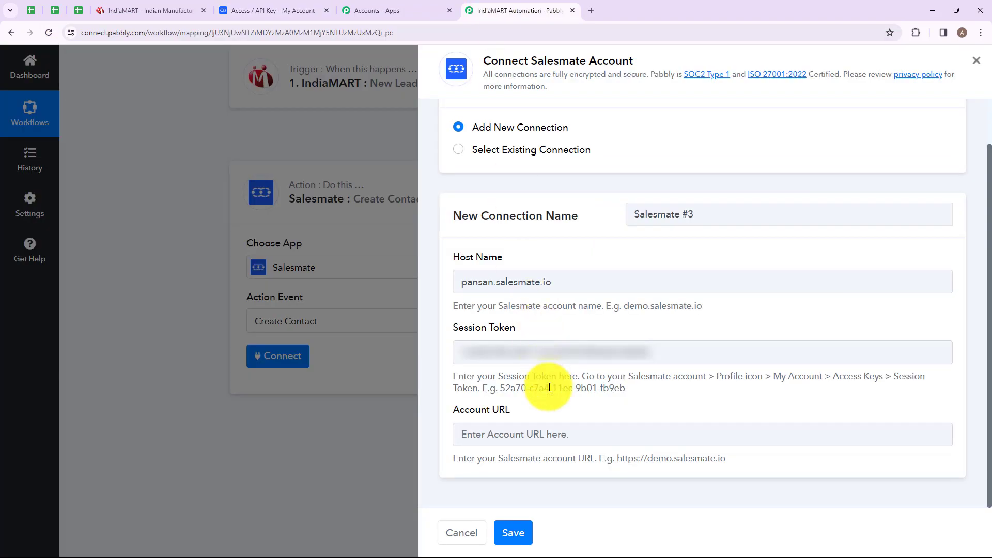
click(550, 442)
key(ctrl+v)
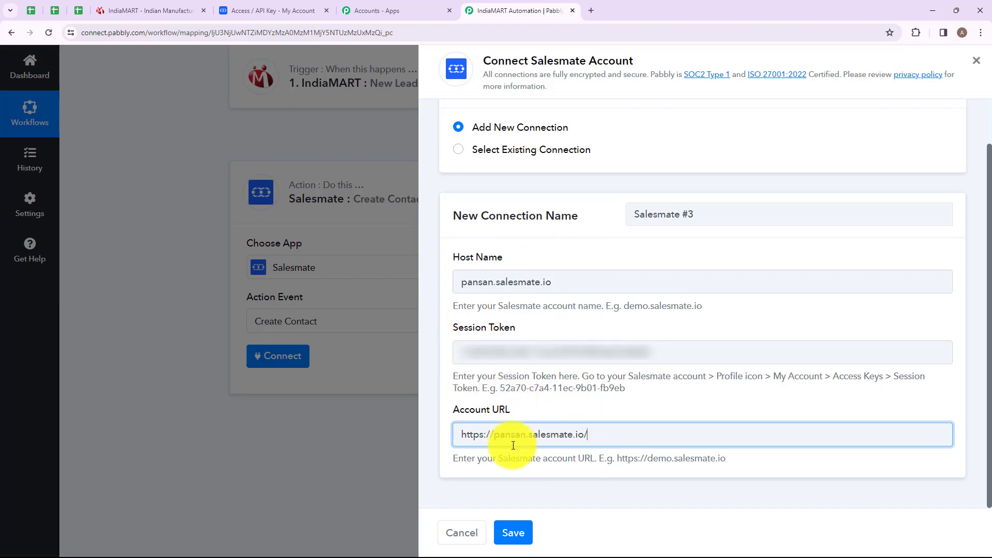
click(513, 533)
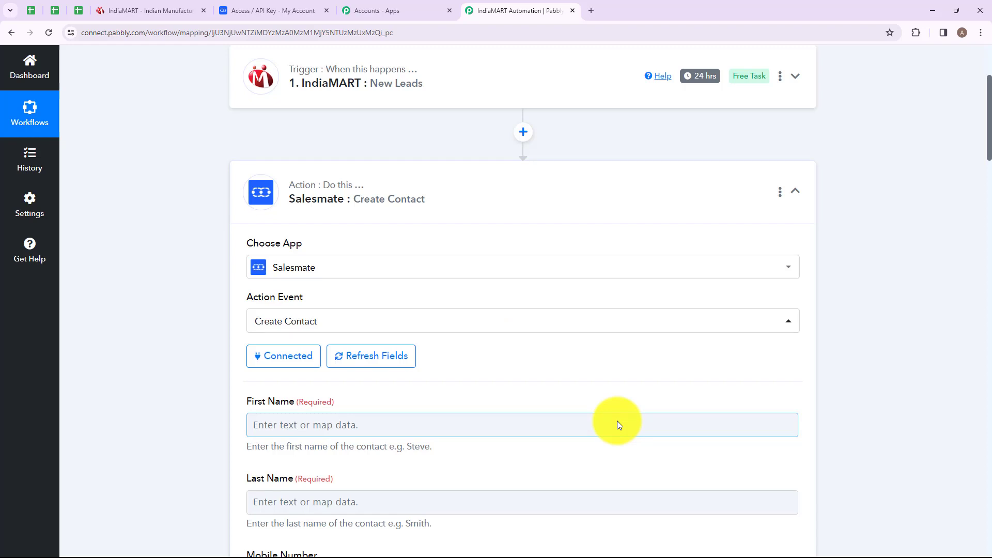
Review the Create Contact fields and search the IndiaMART lead data for name values that could fill First Name and Last Name.
scroll(460, 368, up, 2)
scroll(459, 368, down, 4)
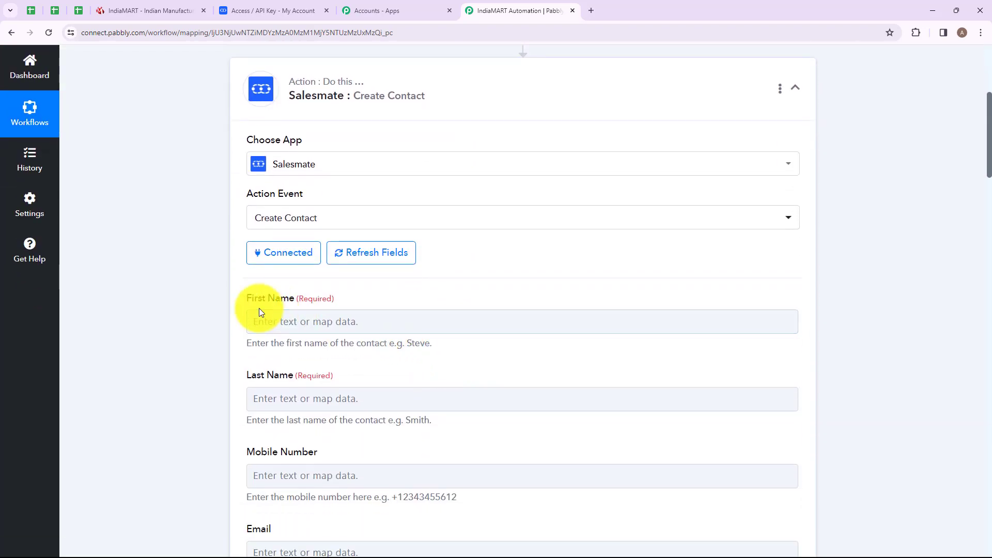
scroll(303, 374, down, 2)
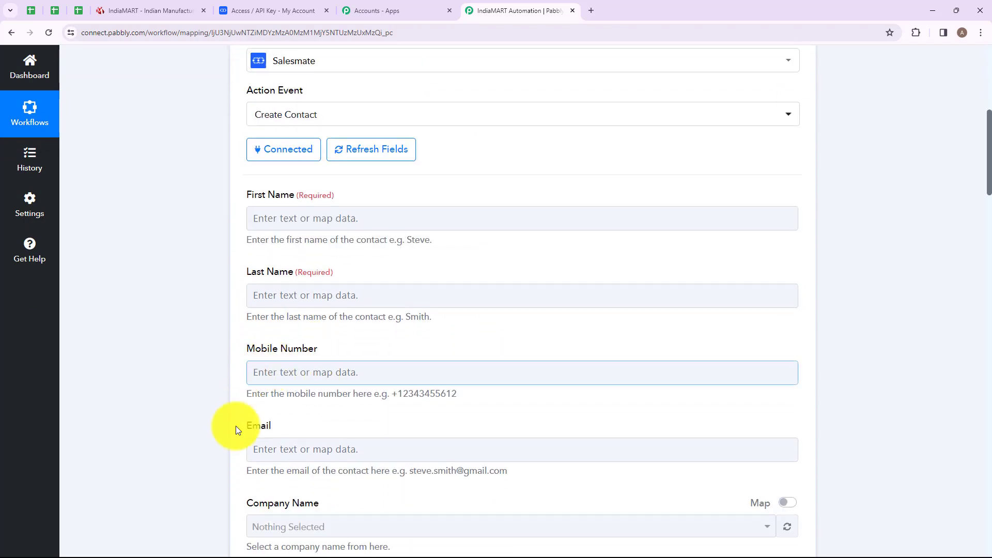
scroll(428, 353, down, 7)
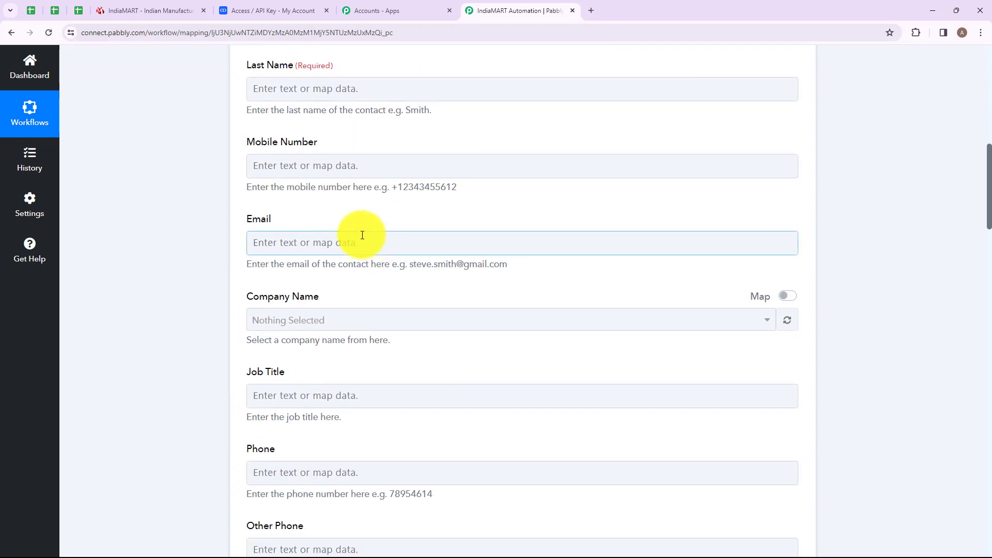
scroll(373, 219, up, 10)
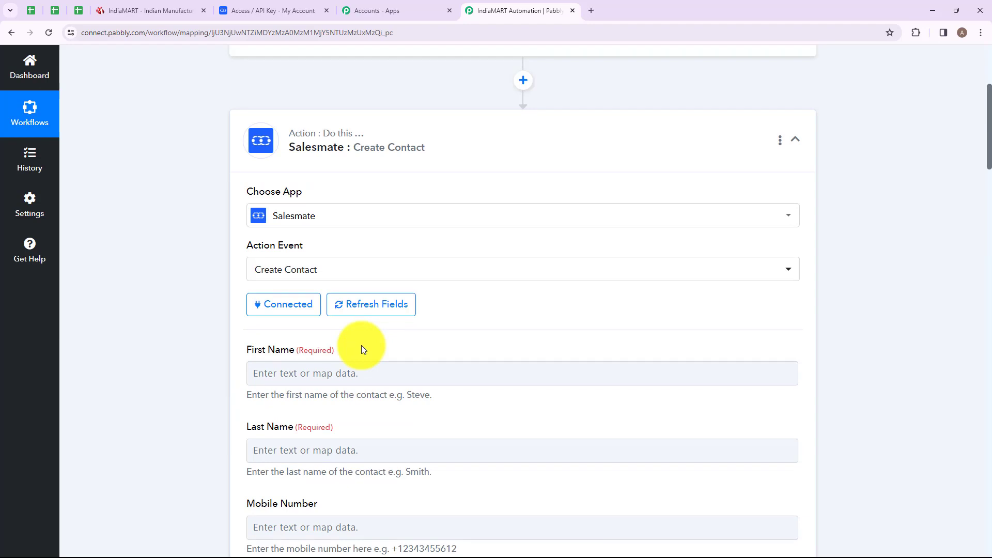
click(284, 372)
text(nam)
scroll(350, 417, down, 2)
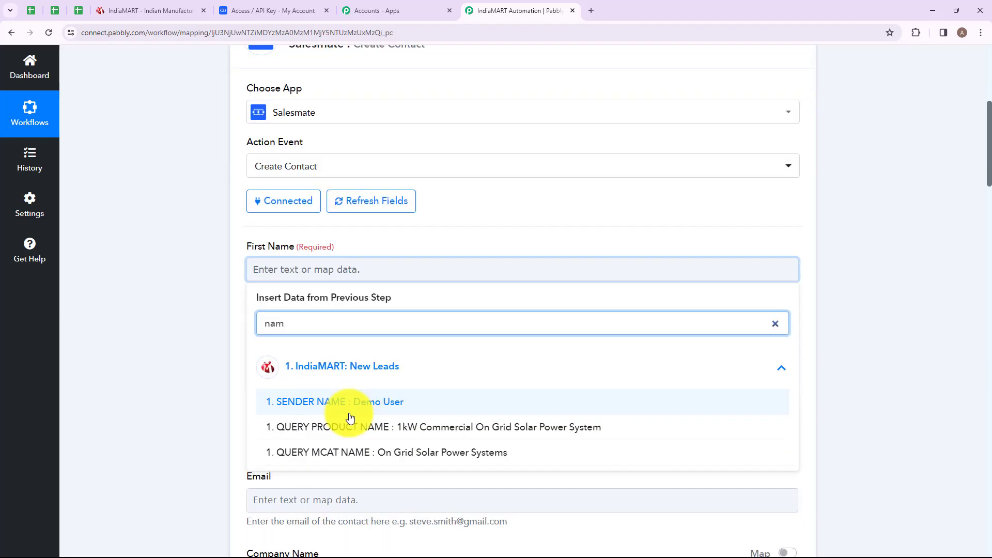
click(245, 238)
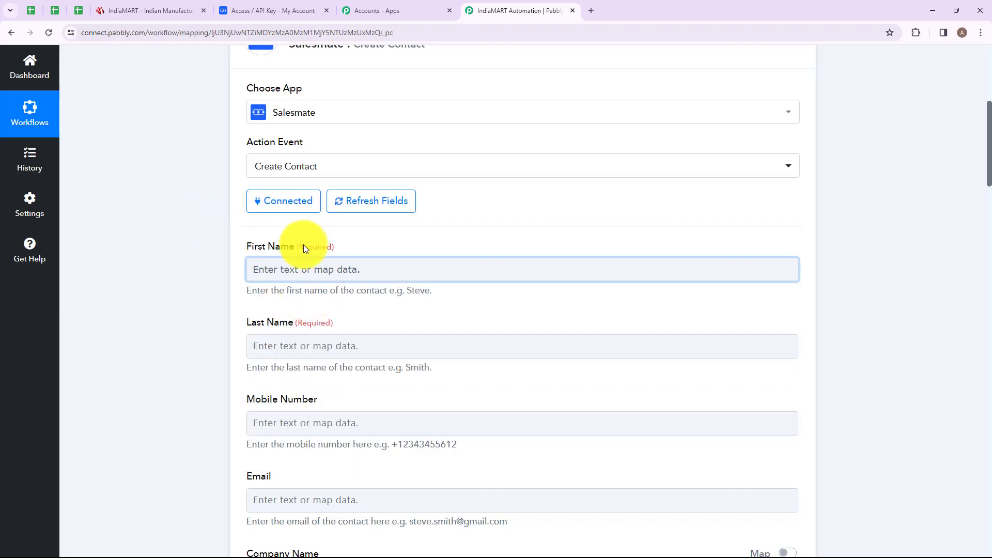
drag(244, 319, 314, 322)
click(374, 292)
Insert a Text Formatter by Pabbly action with the Split Text event between the IndiaMART trigger and the Salesmate action, and connect it.
scroll(467, 174, up, 6)
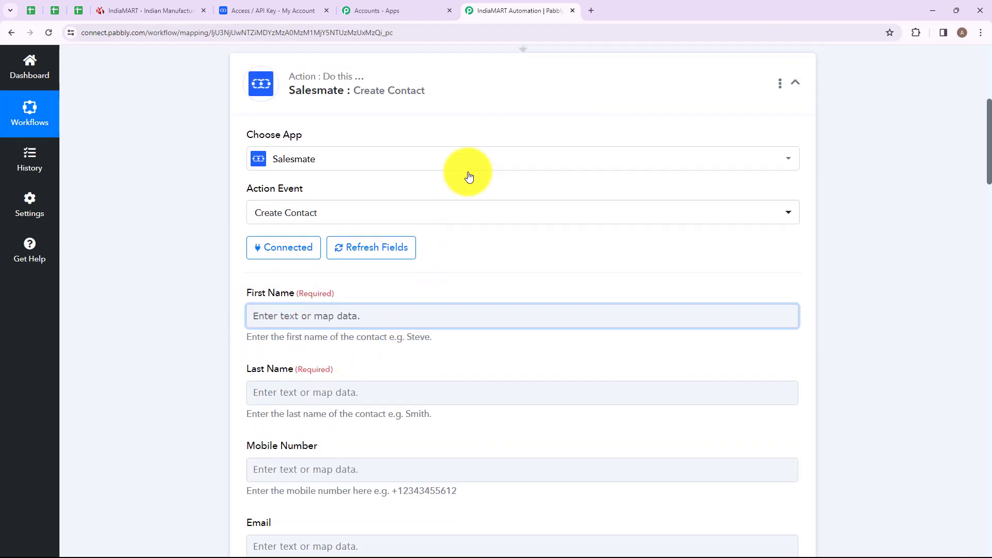
scroll(480, 262, up, 1)
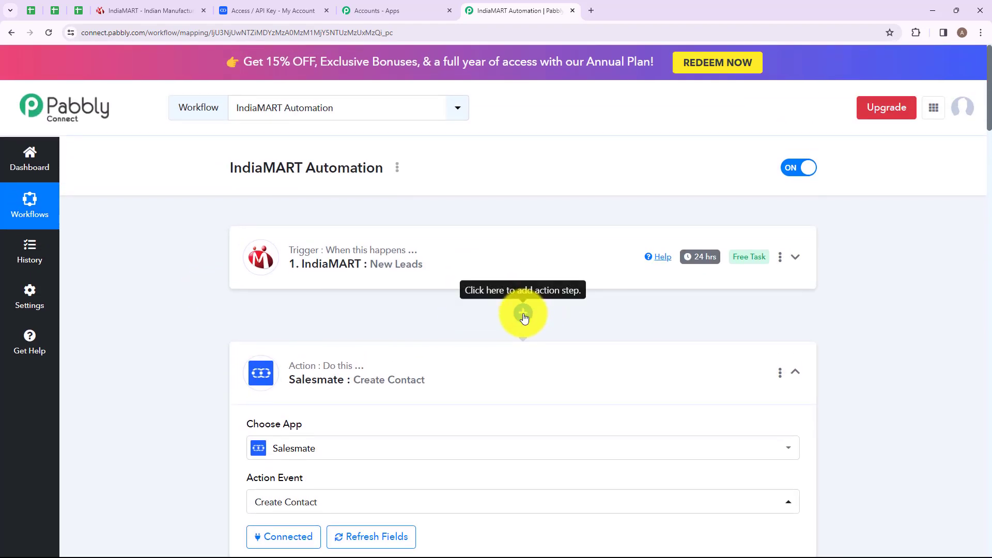
click(523, 314)
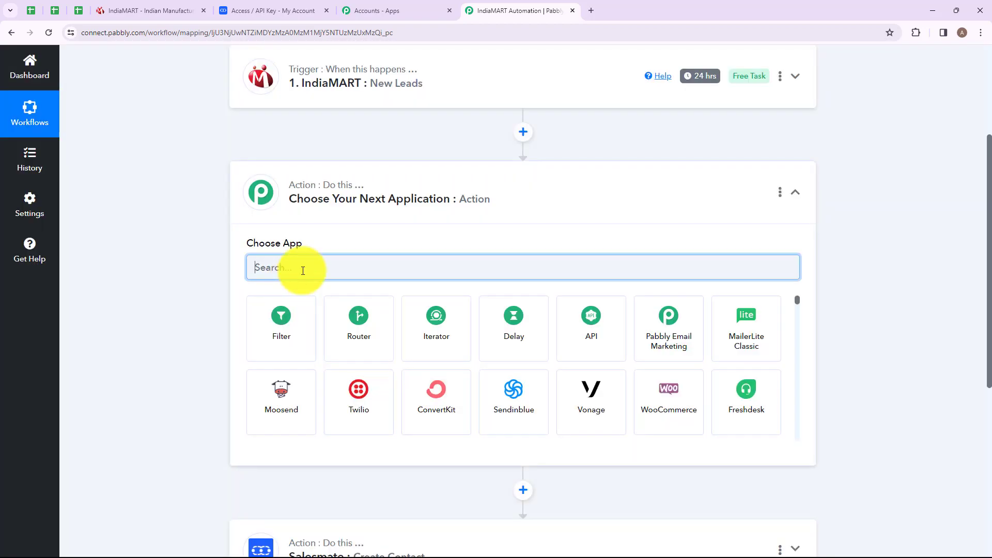
text(Text)
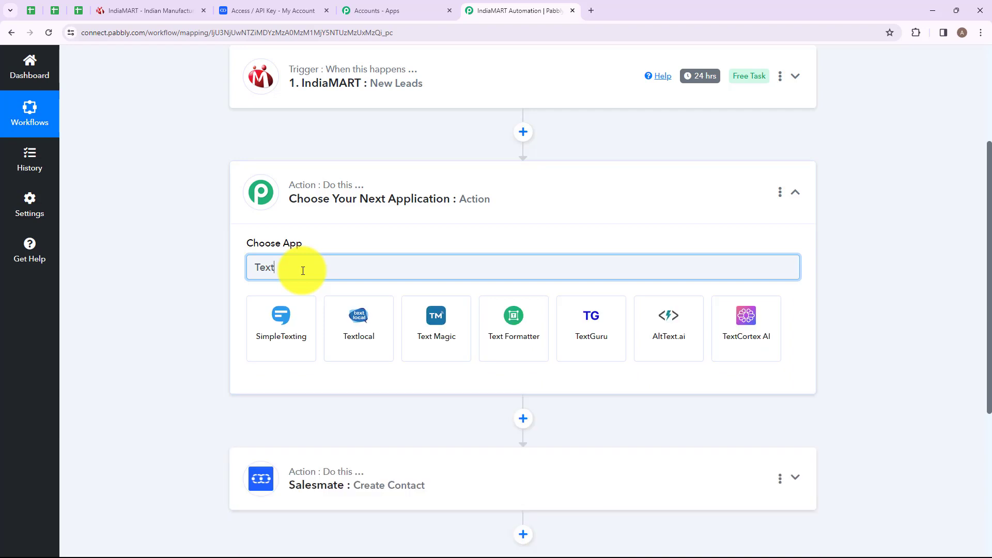
click(513, 314)
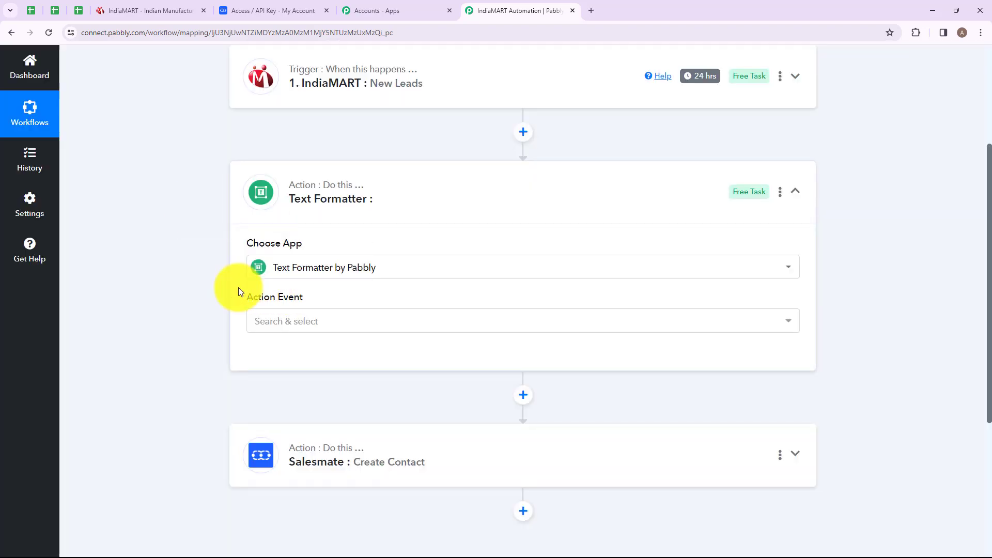
click(376, 325)
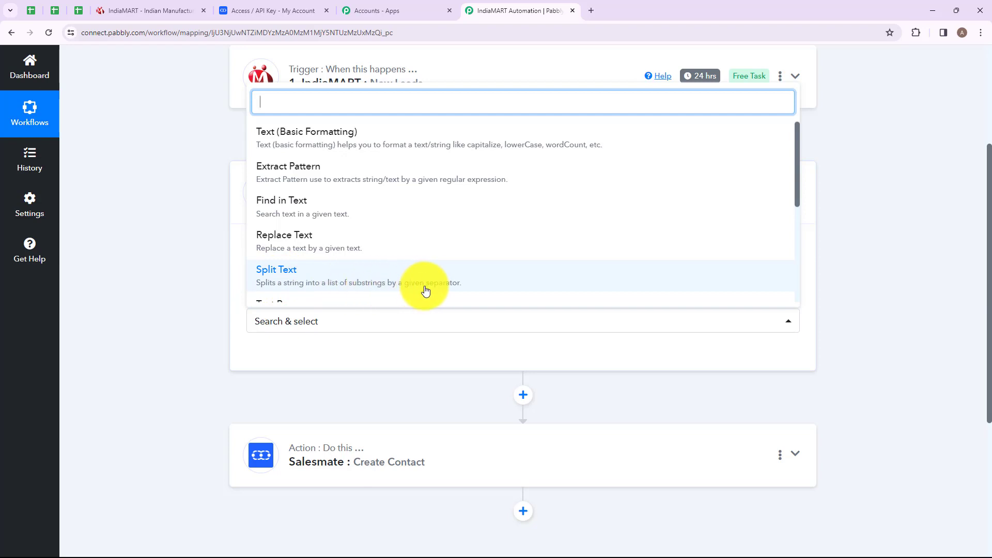
click(318, 269)
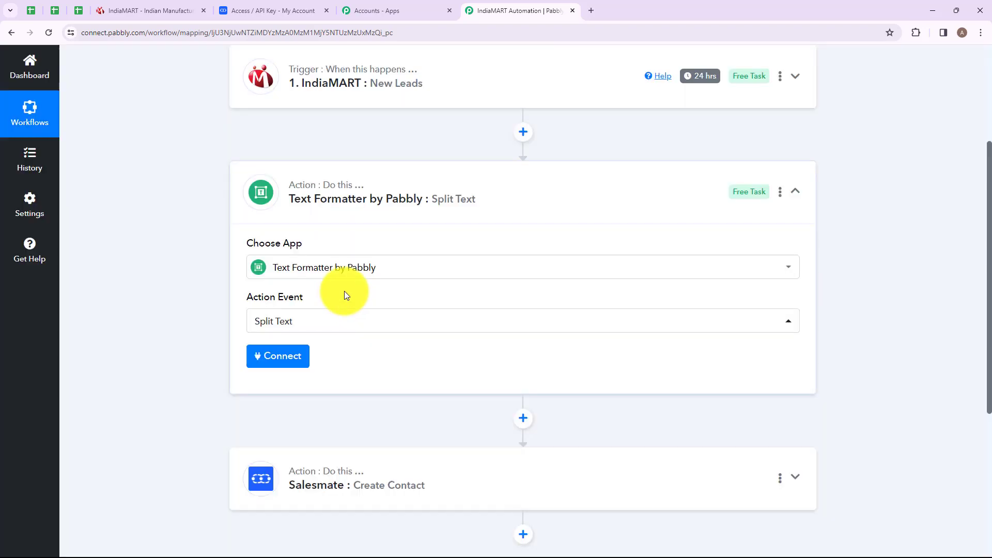
click(272, 356)
Map the IndiaMART lead's SENDER NAME as the Text to Split.
scroll(381, 315, down, 3)
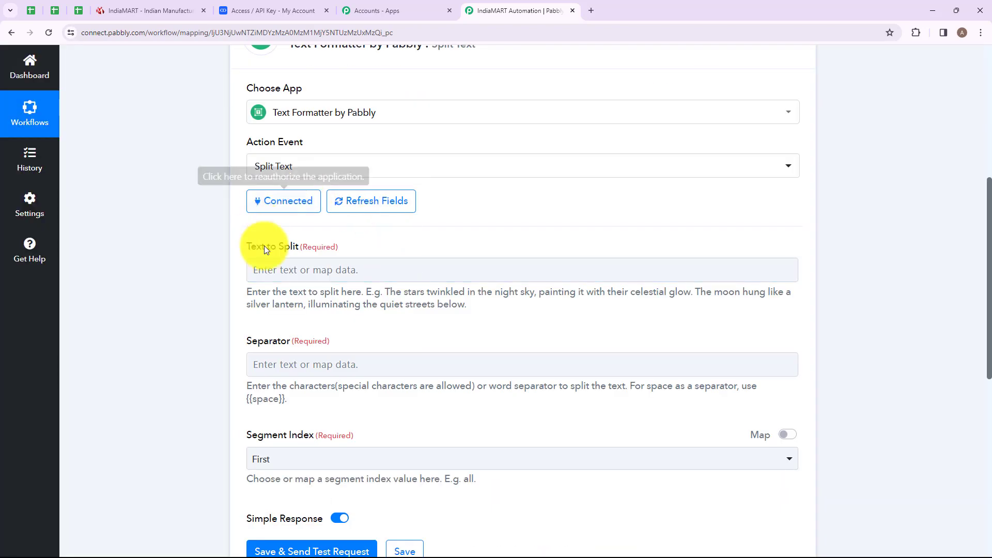
click(325, 273)
click(316, 370)
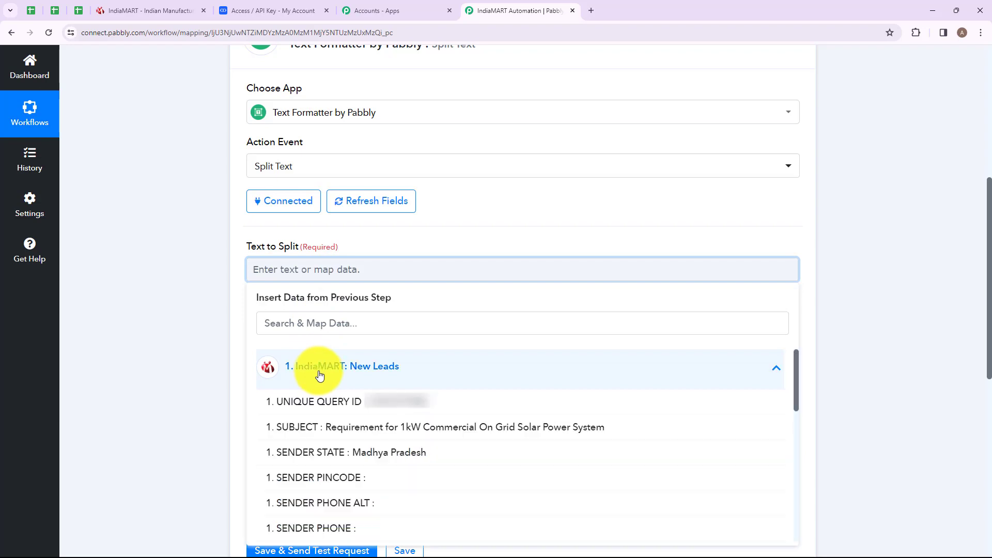
text(nam)
click(366, 403)
click(188, 370)
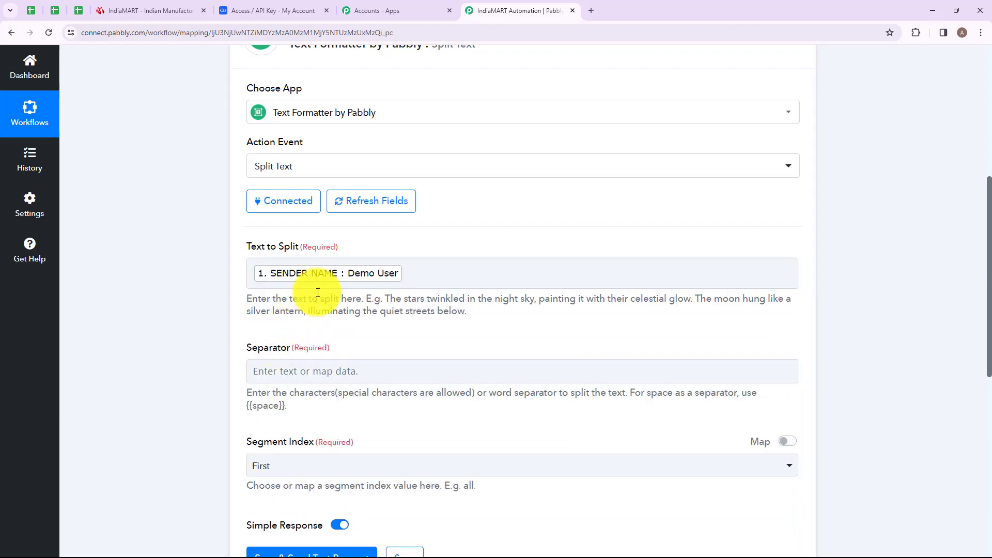
Check the separator instructions and set the Separator to {{space}}.
scroll(318, 292, down, 2)
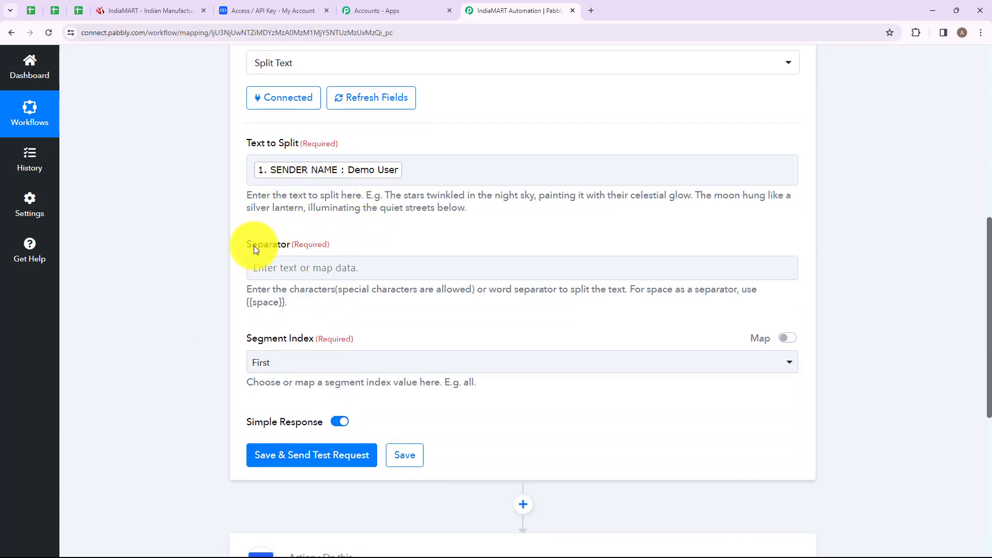
click(331, 246)
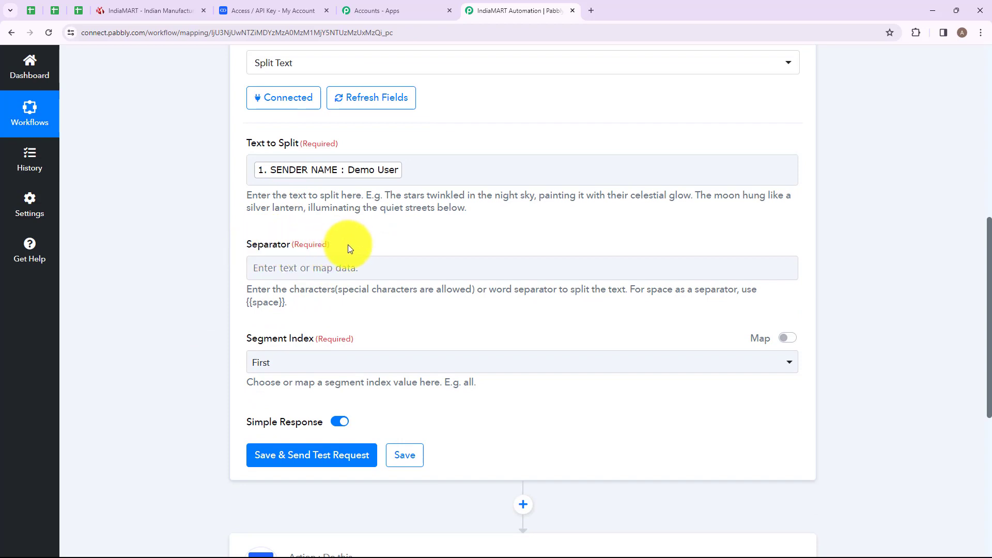
drag(251, 287, 473, 295)
click(473, 295)
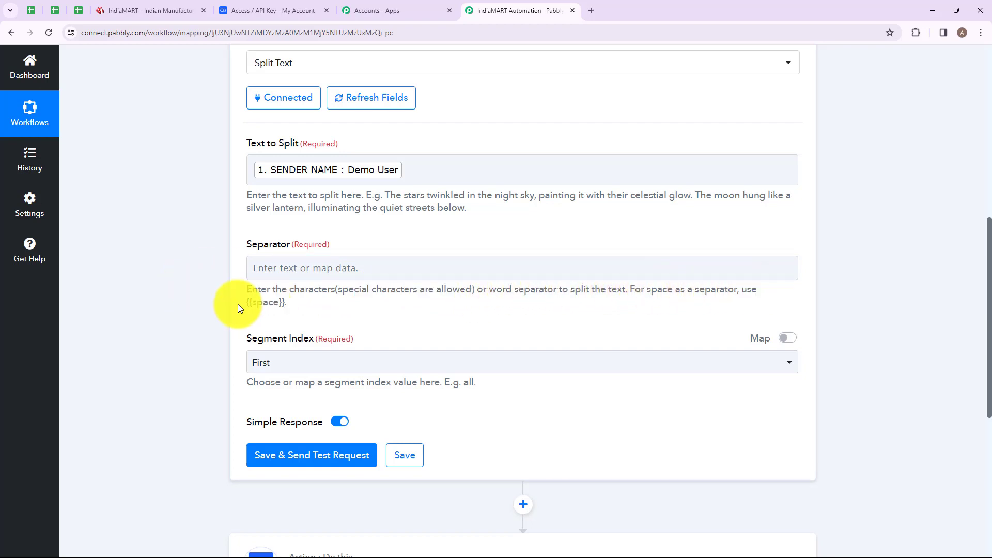
click(273, 271)
text({{spac)
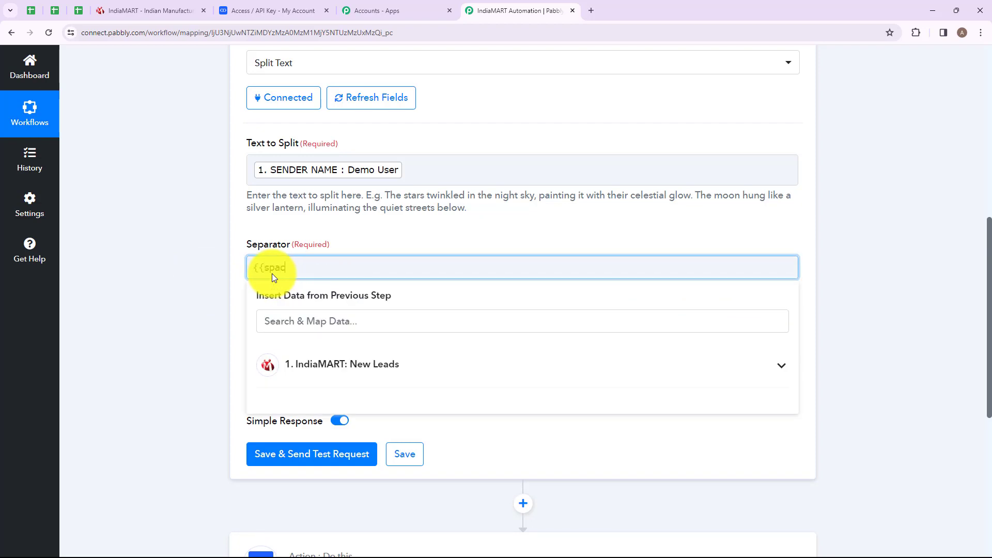
text(e}})
Set the Segment Index to All, then save and send a test request to check how the sender name is split.
scroll(326, 279, down, 2)
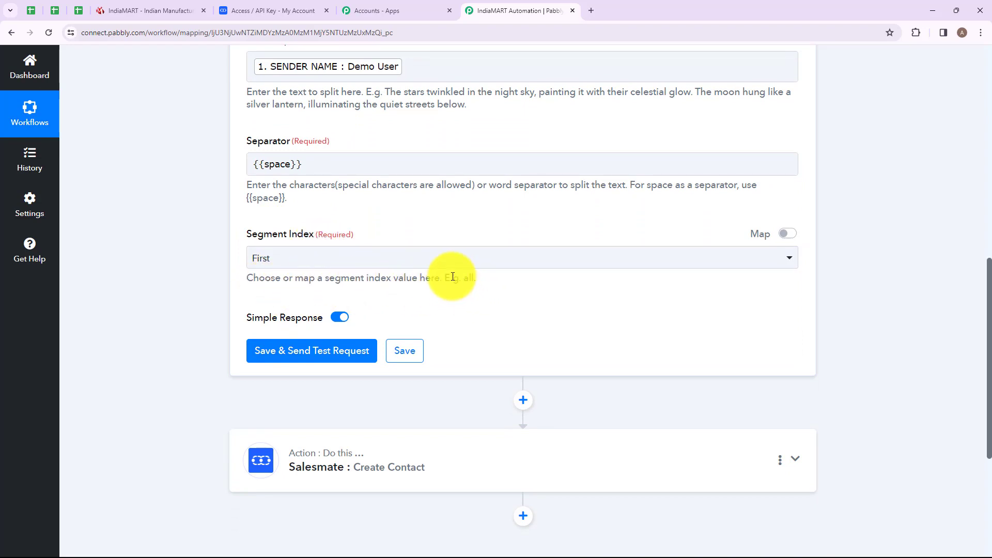
click(275, 258)
click(268, 418)
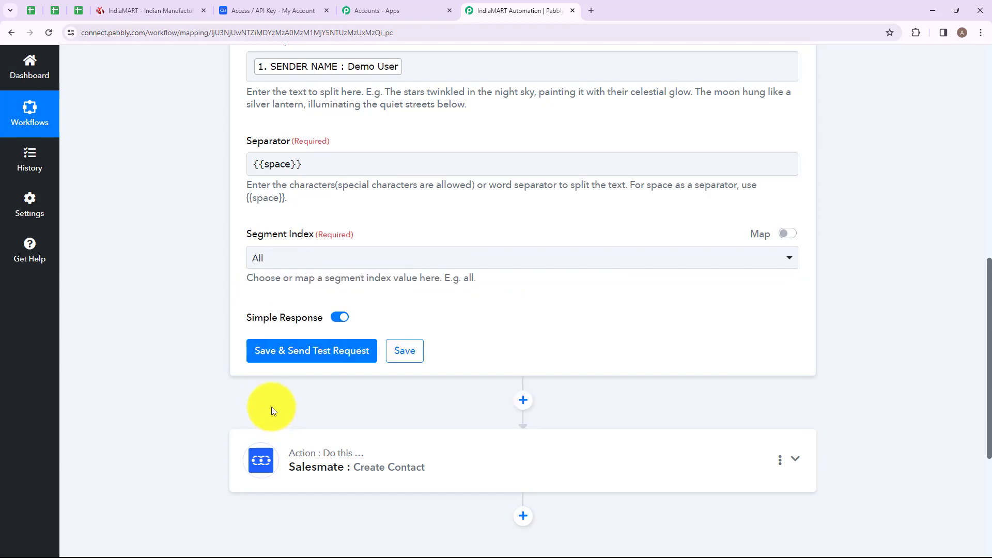
click(297, 350)
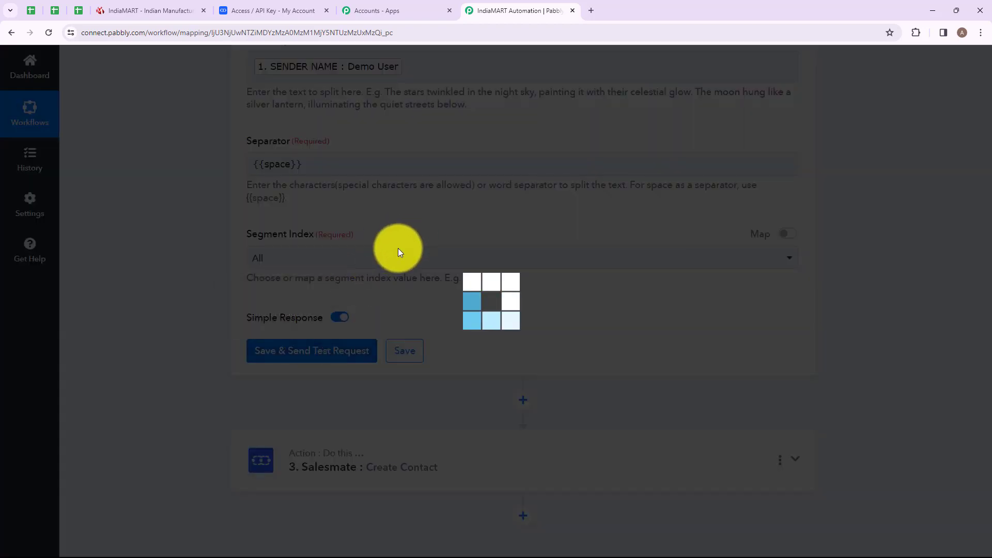
scroll(568, 343, down, 2)
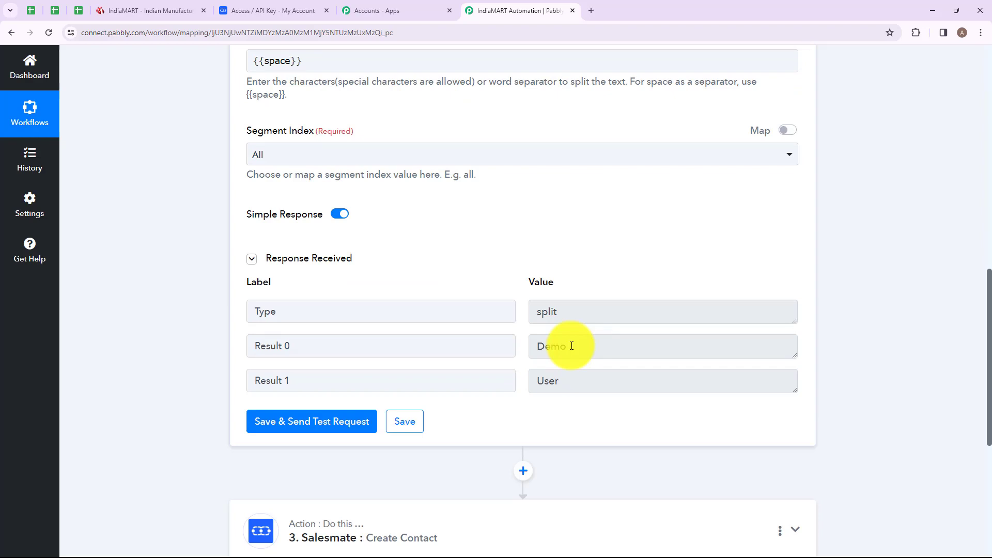
drag(572, 346, 531, 352)
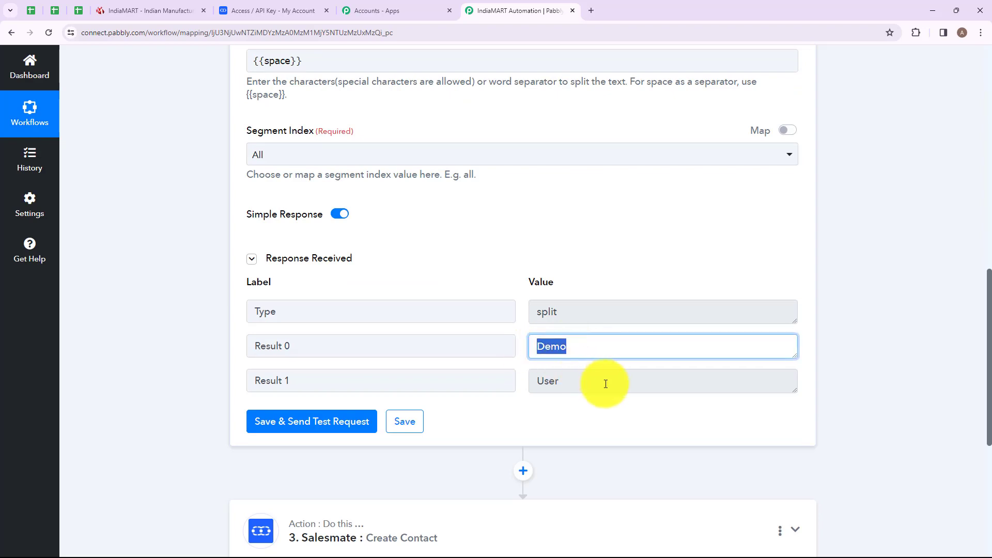
drag(587, 385, 478, 390)
click(469, 430)
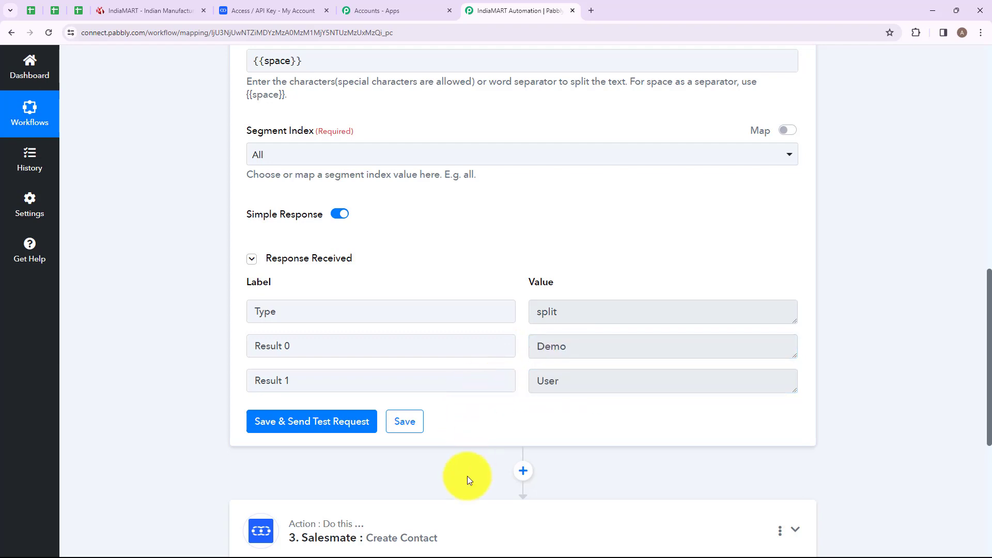
In the Salesmate Create Contact action, map First Name to Result 0 and Last Name to Result 1 of the Split Text step.
click(346, 322)
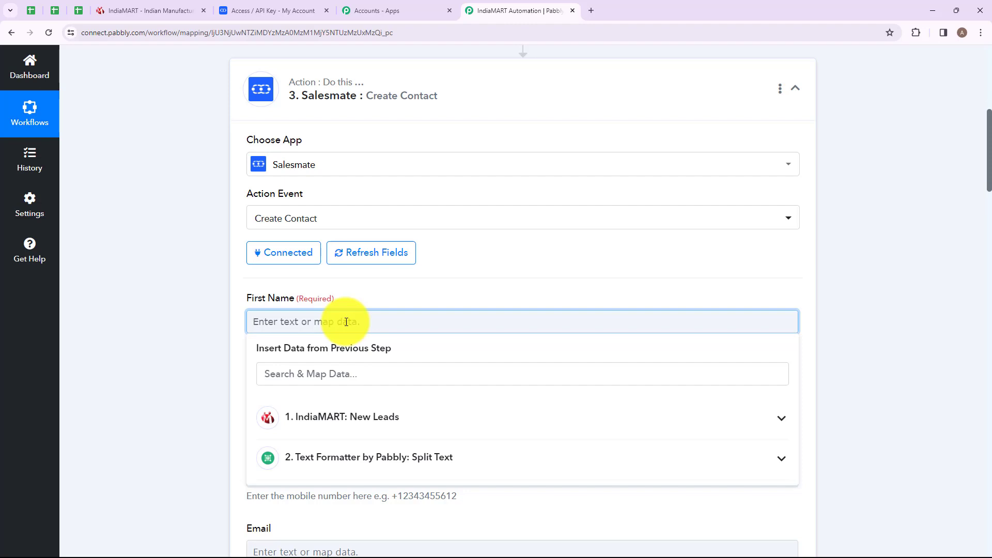
click(381, 455)
click(365, 515)
click(243, 419)
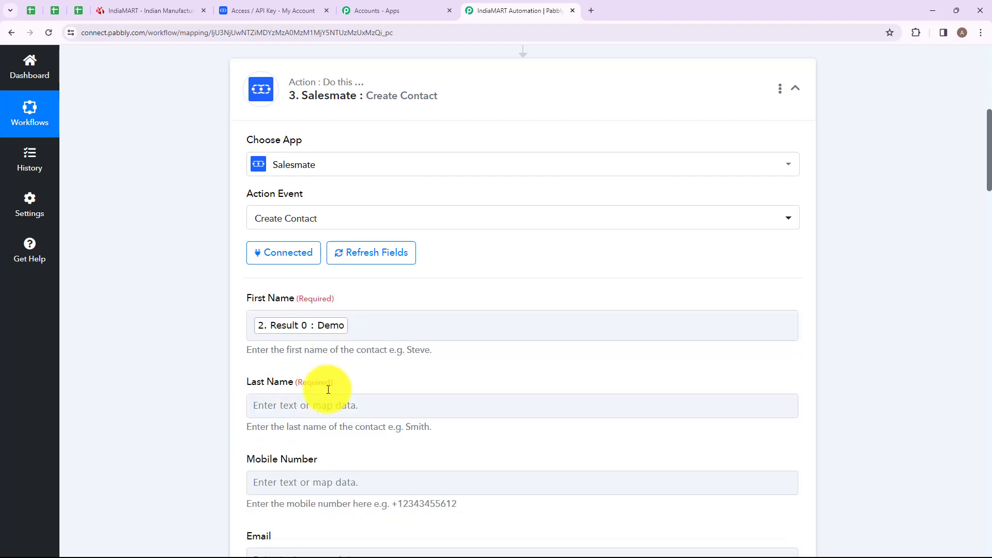
click(333, 405)
scroll(361, 362, down, 4)
click(370, 337)
click(347, 416)
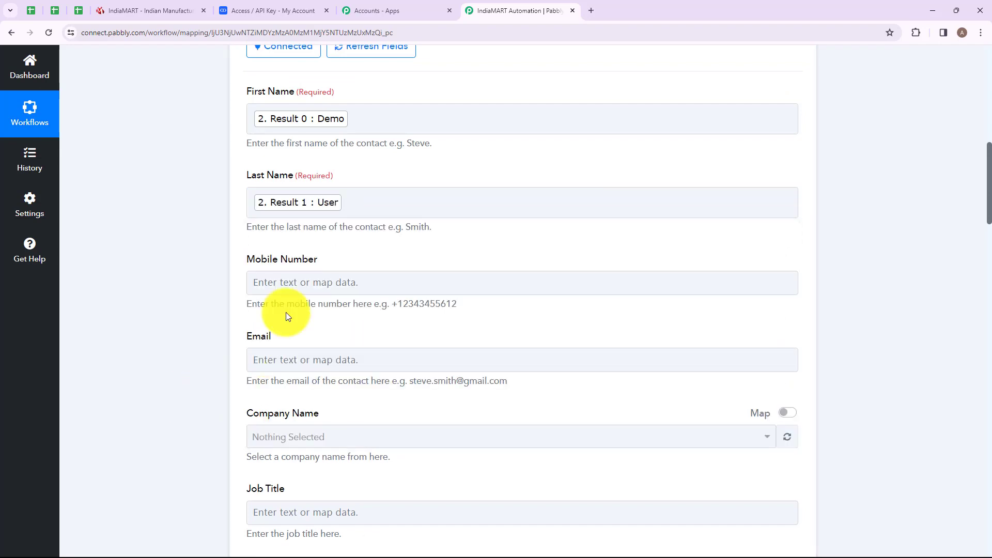